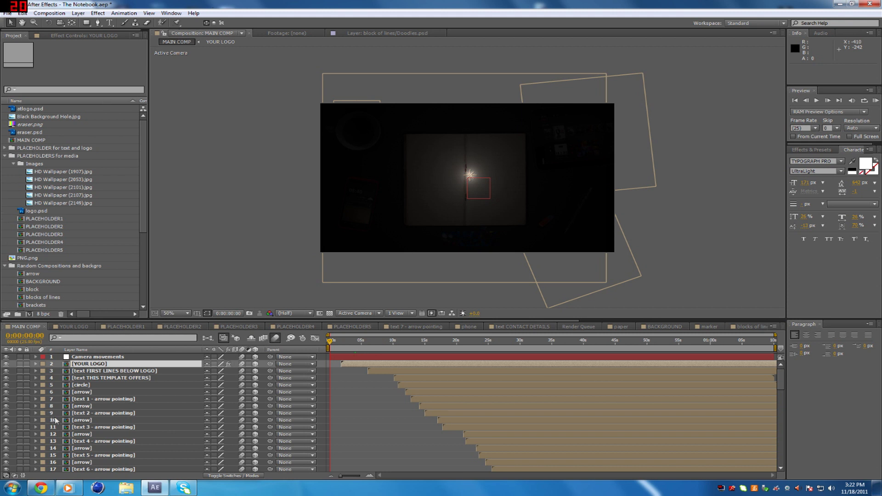
Bring up the Notebook Project preview video in Windows Media Player from the taskbar.
click(67, 487)
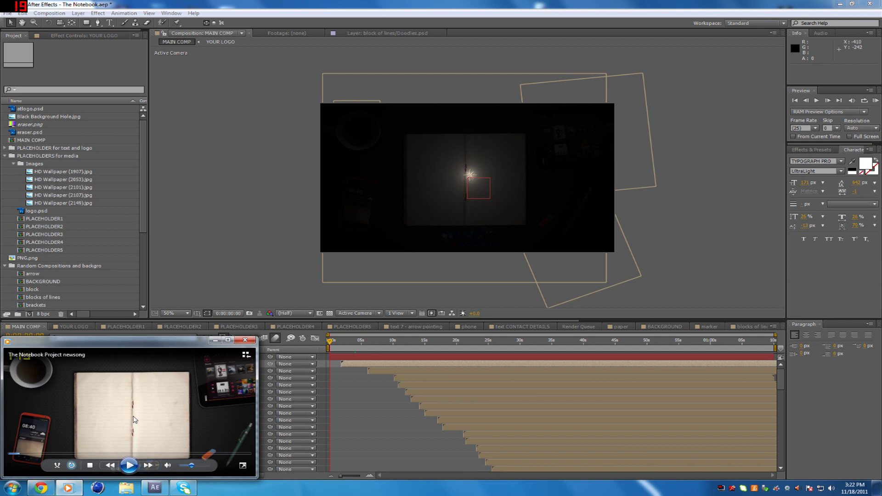
Play the Notebook Project preview video through to its closing logo card.
click(129, 465)
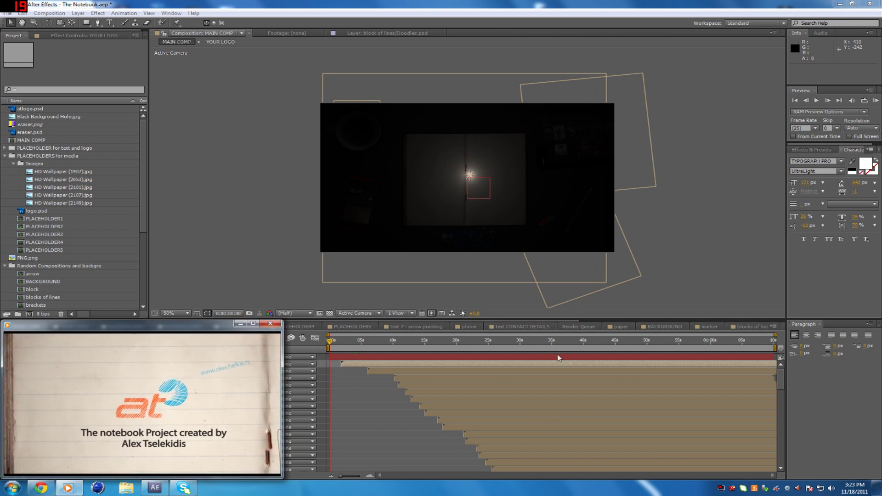
Close the preview player and open the YOUR LOGO composition at about 2 seconds.
click(270, 323)
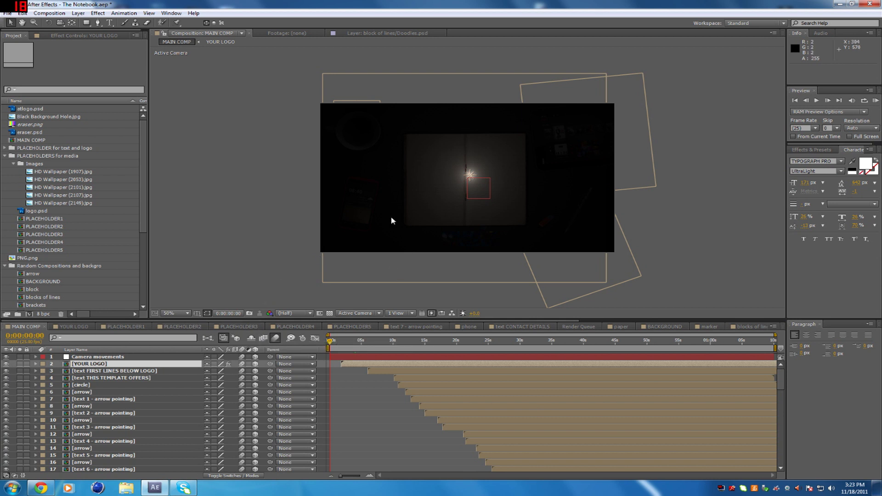
click(68, 329)
click(348, 343)
mouse_move(348, 346)
mouse_down()
mouse_move(444, 342)
mouse_move(348, 340)
mouse_up()
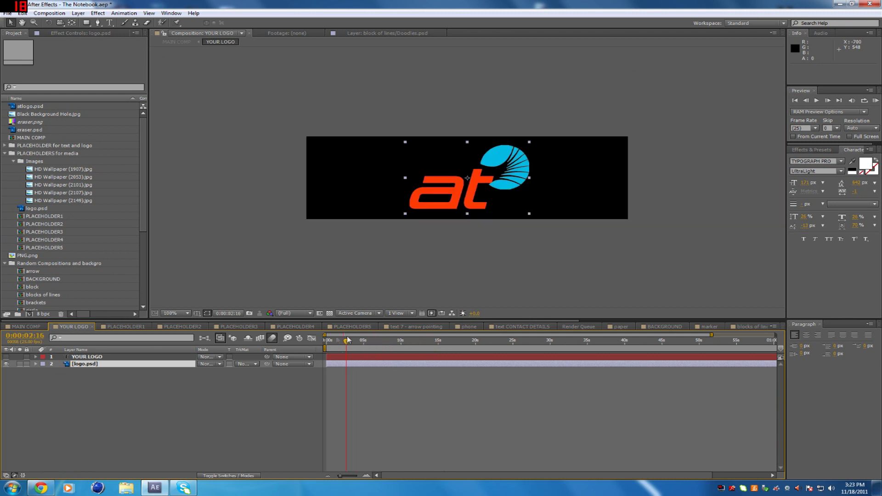
Toggle the YOUR LOGO placeholder text on and off, then select the logo.psd layer.
click(86, 358)
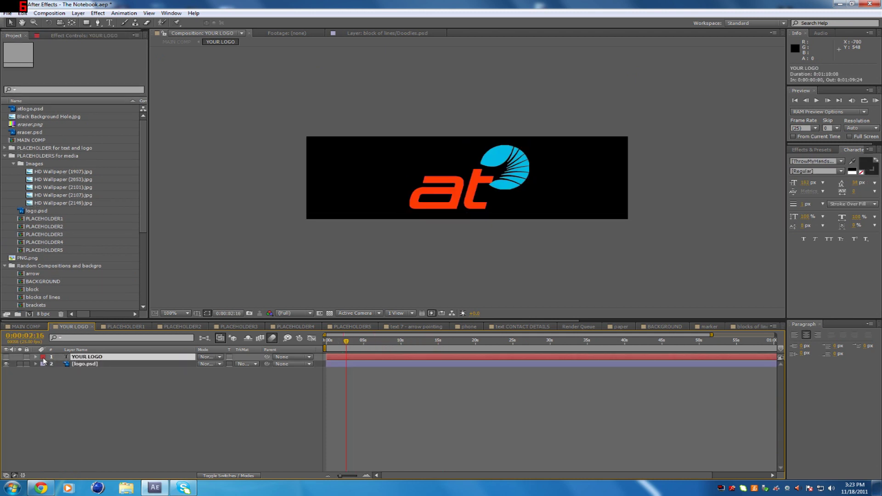
click(6, 357)
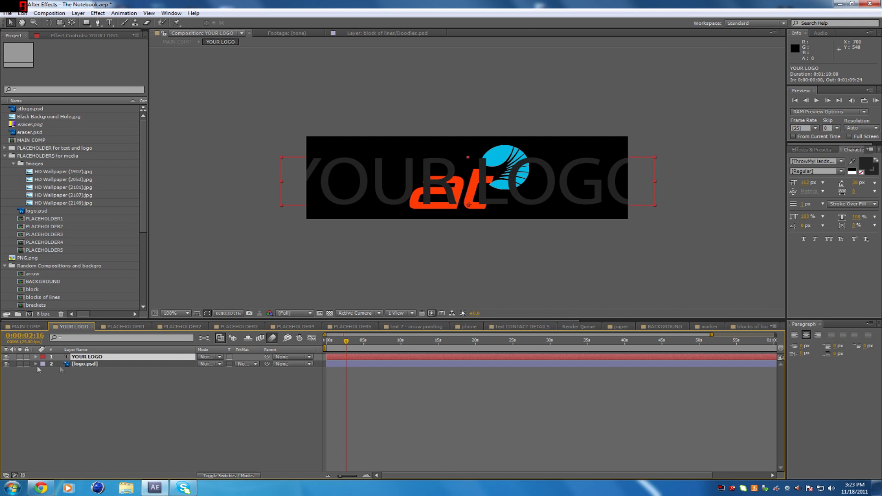
click(7, 357)
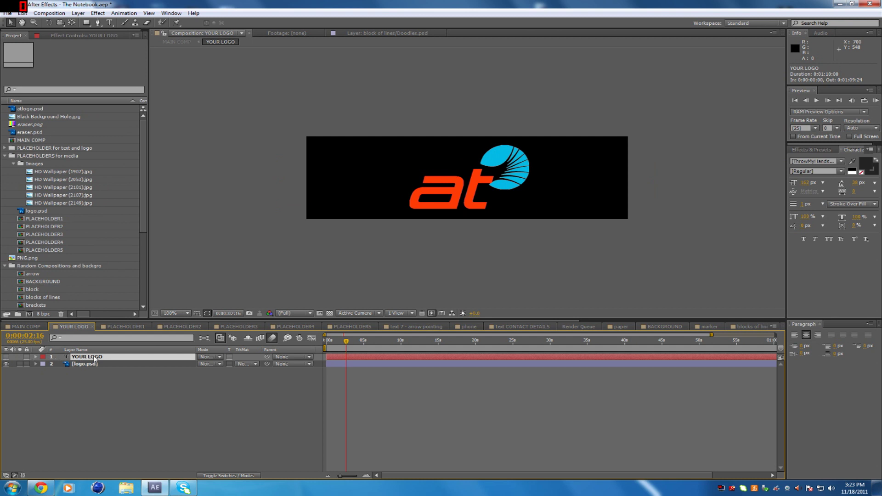
click(85, 365)
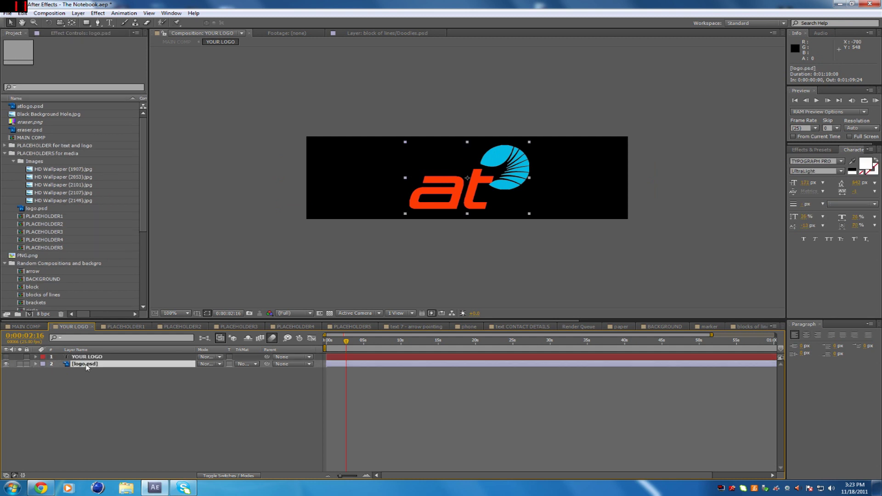
Hide logo.psd, show the YOUR LOGO text and change its wording to 'LOGO'.
click(6, 363)
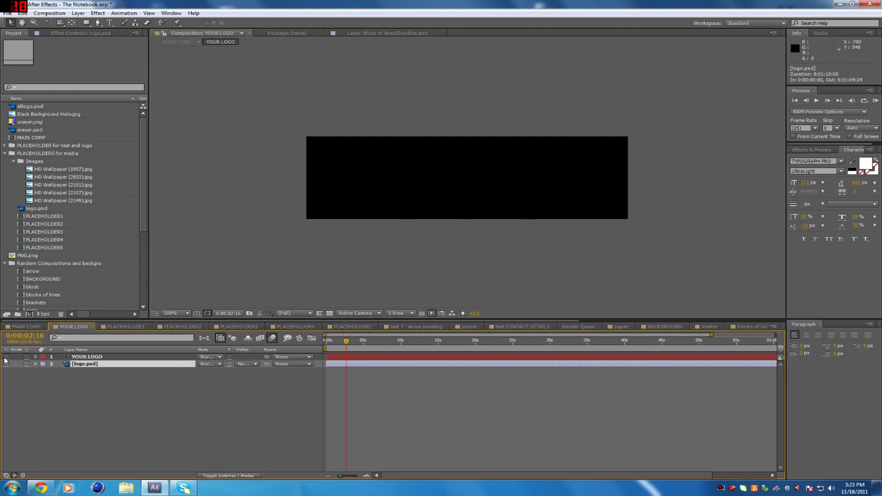
click(5, 357)
click(372, 199)
double_click(372, 198)
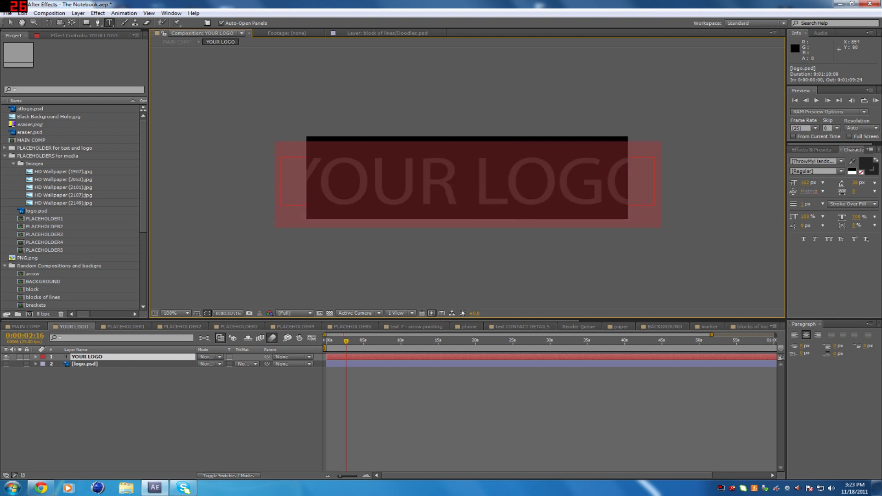
key(BackSpace)
text(lo)
key(BackSpace)
key(BackSpace)
text(LOGO)
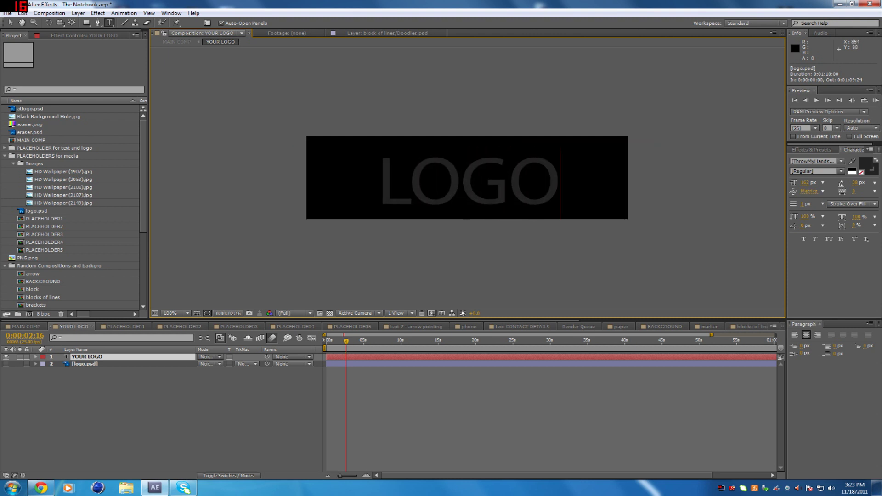
Set the LOGO text font to TYPOGRAPH PRO UltraLight.
key(ctrl+a)
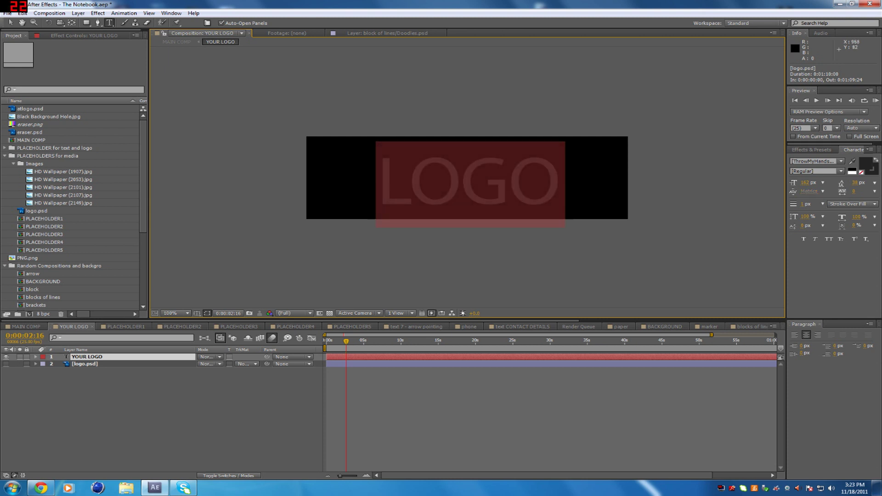
click(842, 161)
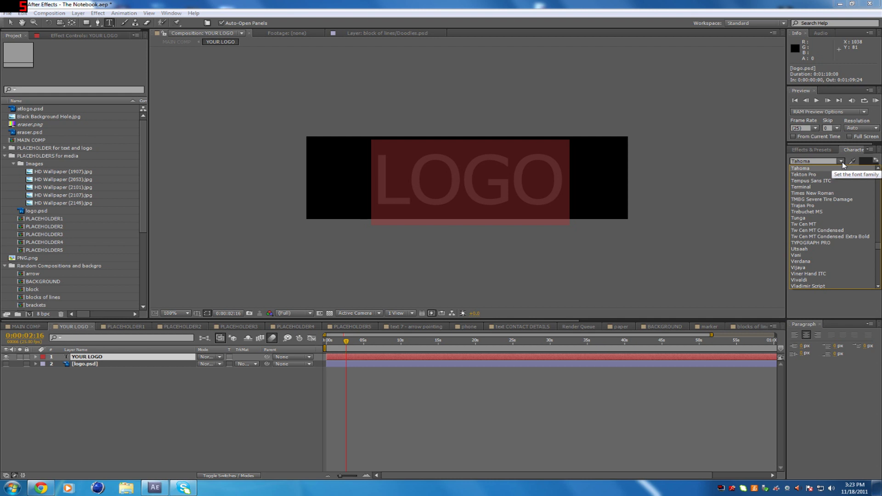
key(Up)
key(Up)
key(Up)
key(Up)
key(Up)
key(Up)
key(Up)
key(Up)
key(Up)
key(Up)
key(Up)
key(Up)
key(Up)
key(Up)
key(Up)
key(Up)
key(Up)
key(Up)
key(Up)
key(Up)
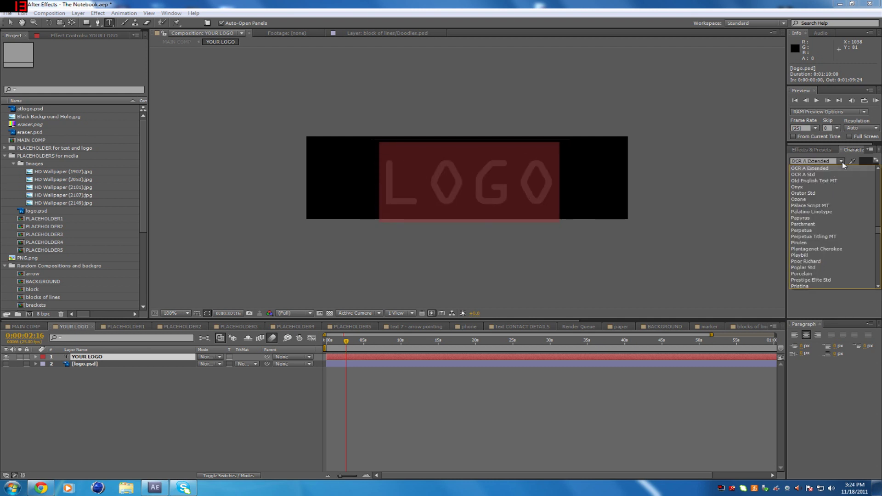
key(Return)
text(ty)
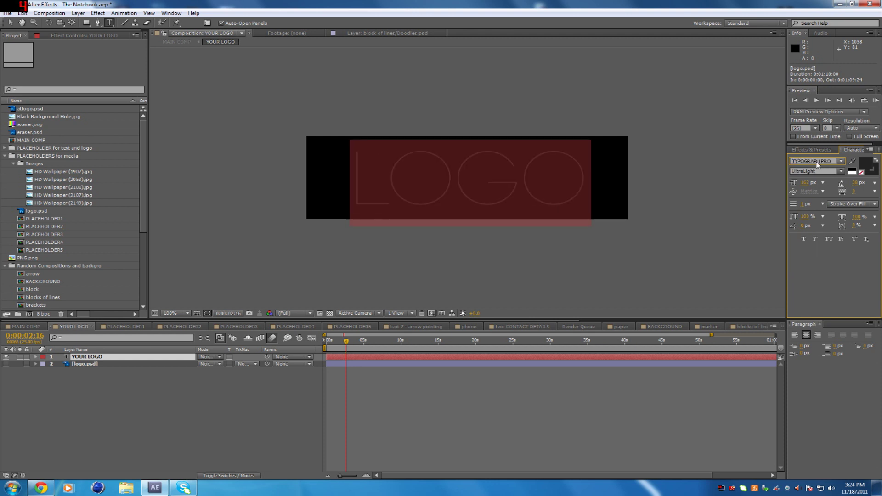
click(391, 184)
double_click(391, 183)
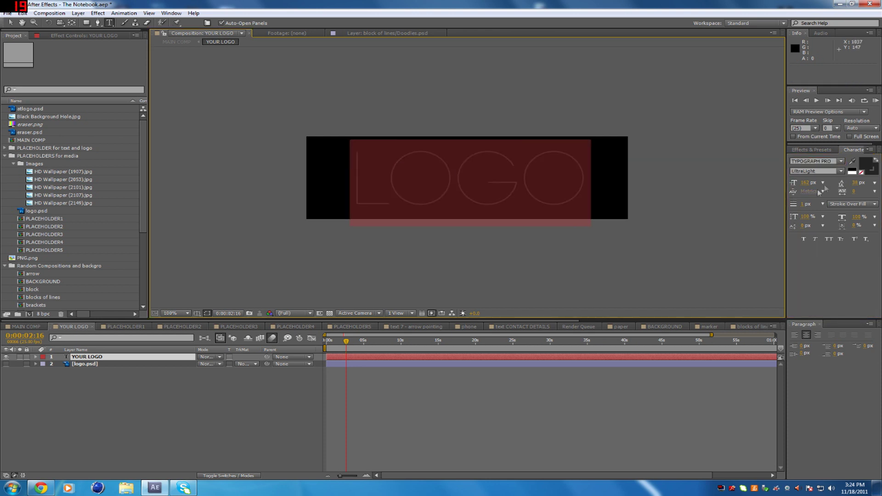
Give the LOGO text a bright blue fill and commit the edit.
click(865, 164)
drag(425, 227, 439, 199)
click(532, 193)
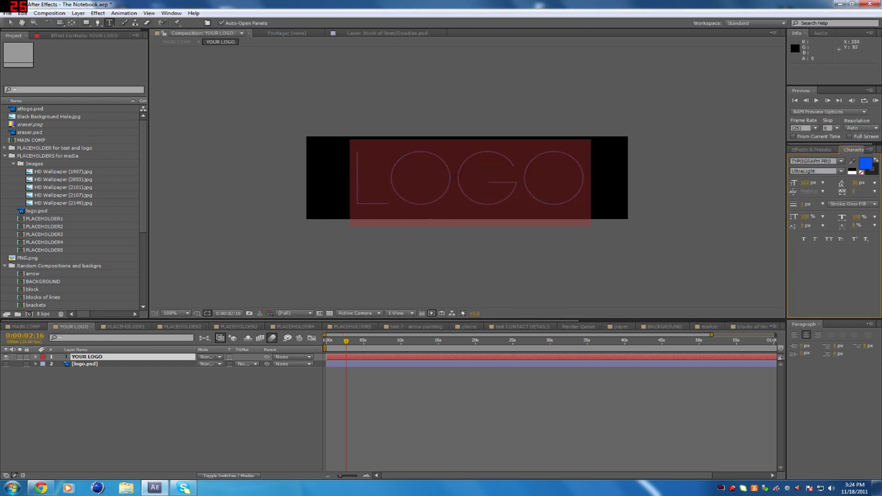
click(172, 357)
key(Caps_Lock)
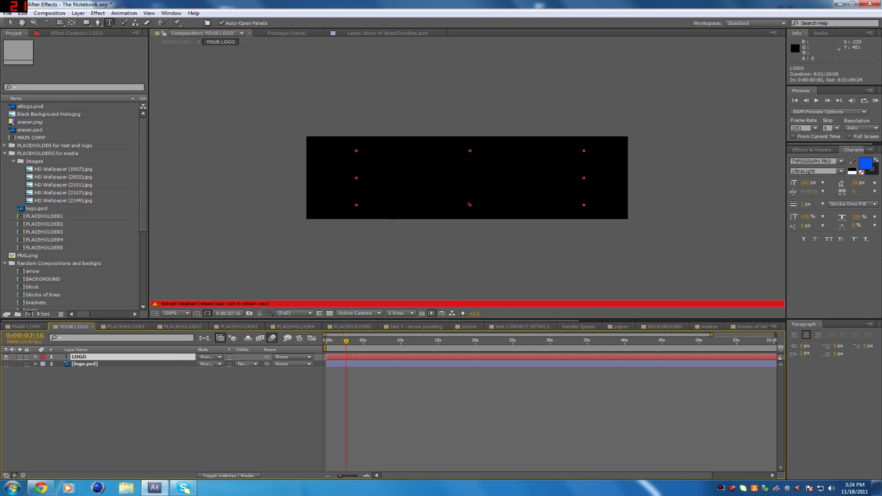
key(Caps_Lock)
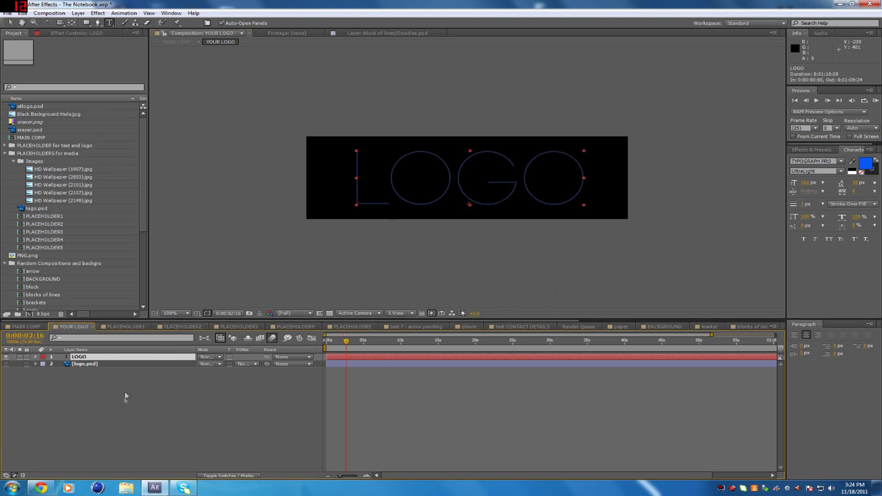
Duplicate the LOGO layer into nine copies, then view MAIN COMP.
key(ctrl+d)
key(ctrl+d)
key(ctrl+d)
key(ctrl+d)
key(ctrl+d)
key(ctrl+d)
key(ctrl+d)
key(ctrl+d)
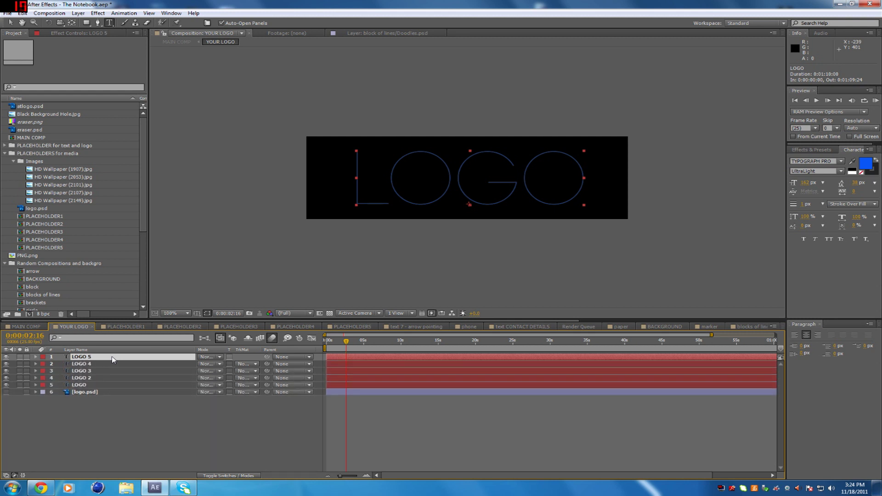
click(117, 377)
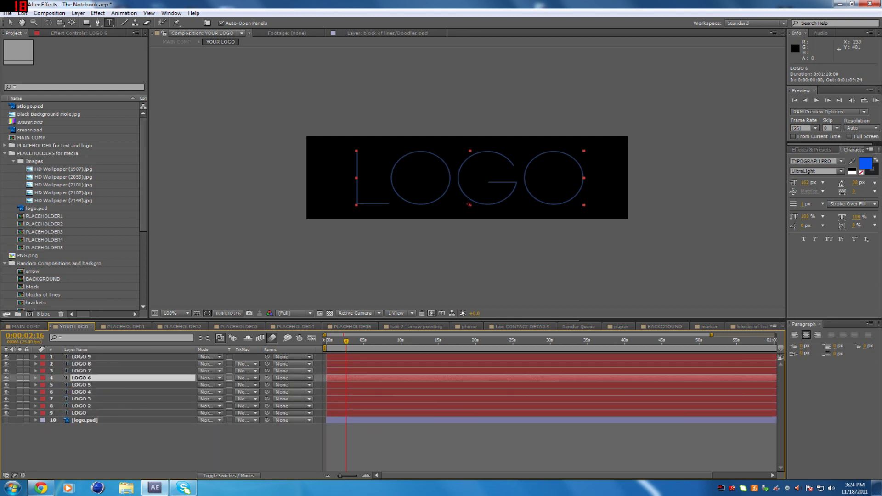
click(20, 327)
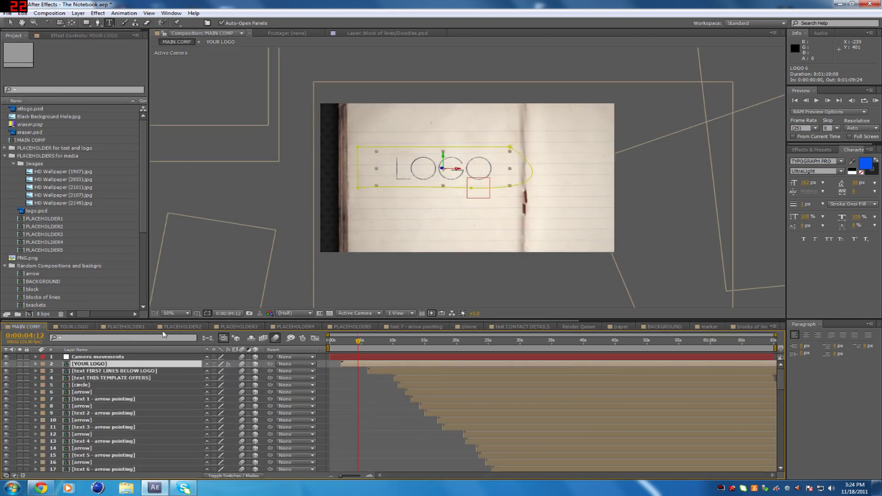
Scrub MAIN COMP to about 6 seconds to see LOGO, then open PLACEHOLDER1.
drag(359, 341, 558, 341)
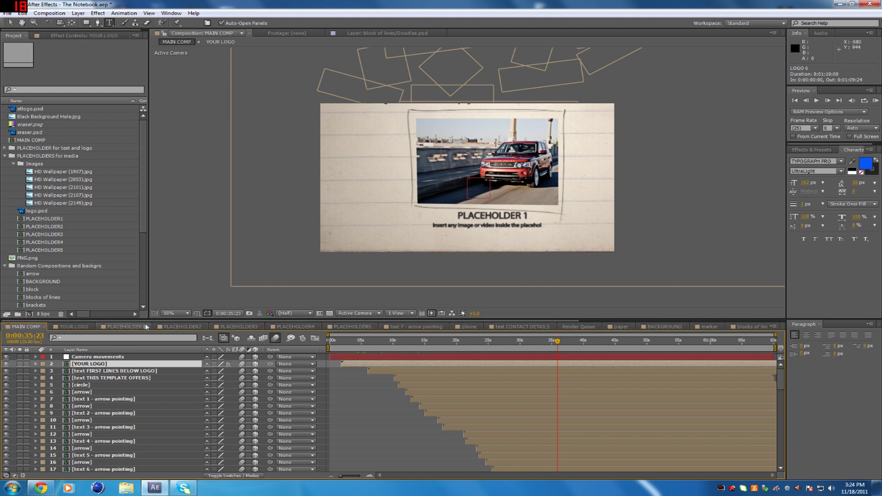
click(126, 326)
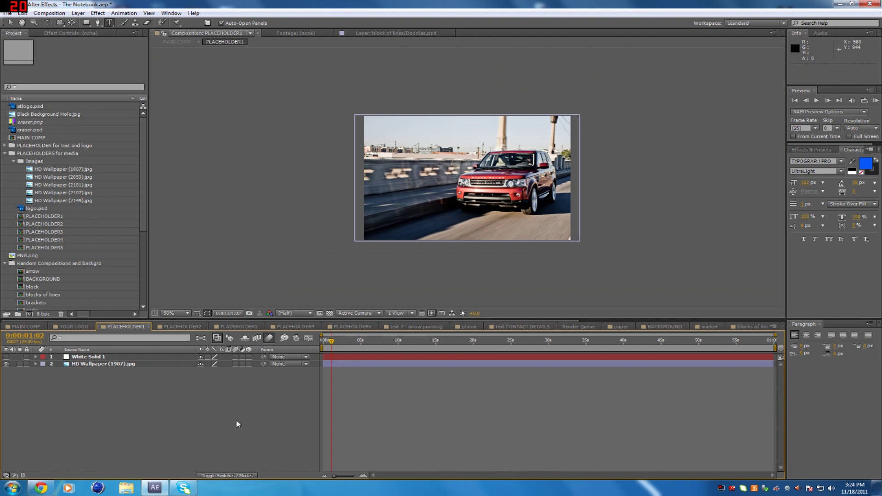
Inspect the HD Wallpaper (1907).jpg layer and the project's wallpaper images, then launch µTorrent.
click(102, 364)
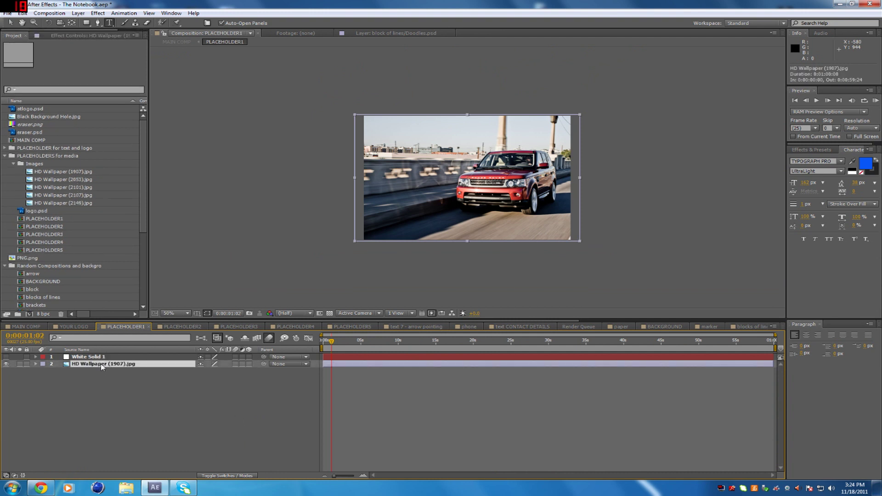
click(77, 172)
click(75, 187)
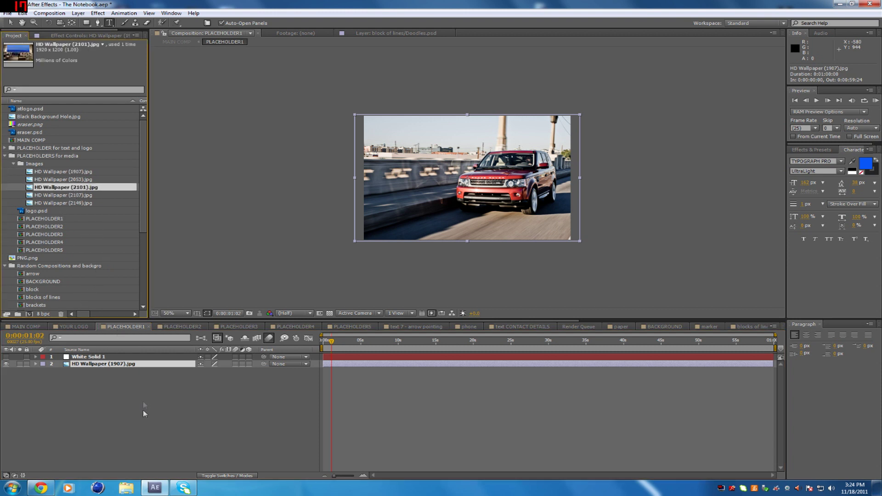
click(11, 487)
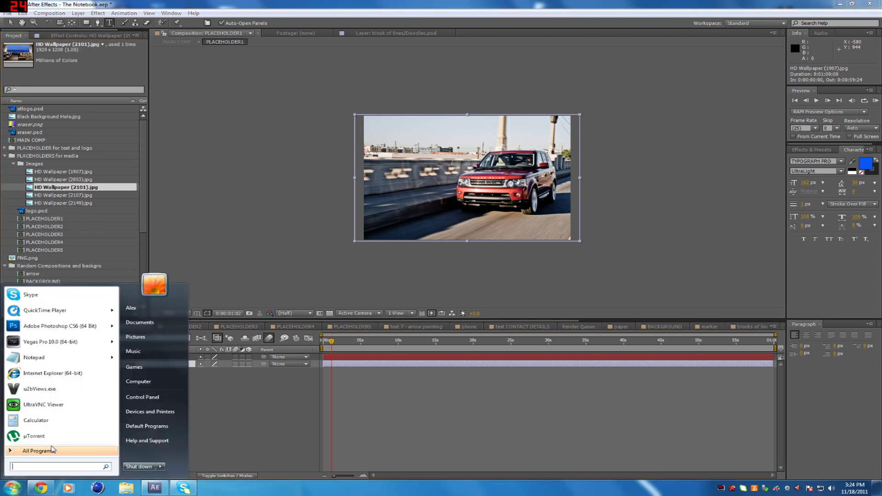
click(55, 436)
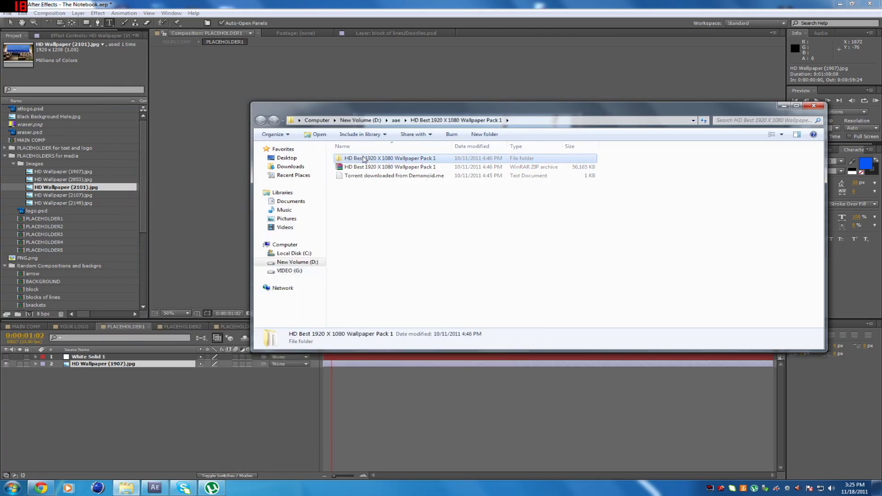
Import the HD Wallpaper (20) plane photo from Explorer into PLACEHOLDER1.
double_click(360, 172)
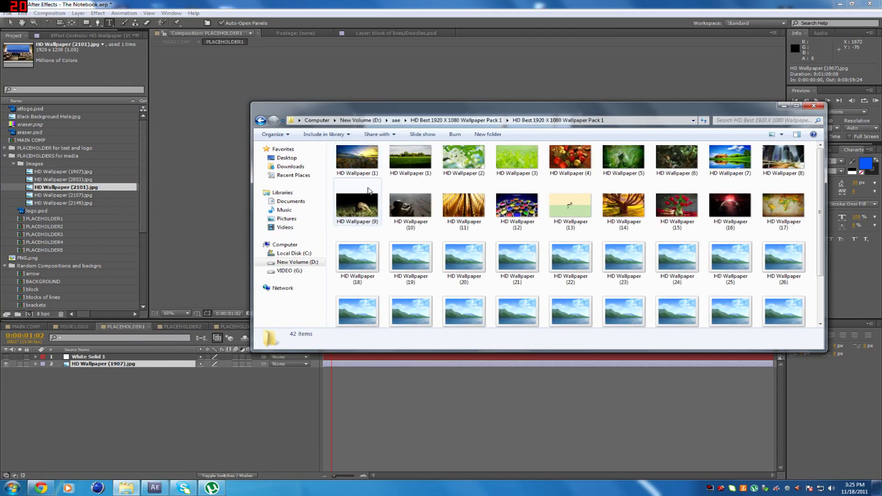
click(368, 191)
click(32, 166)
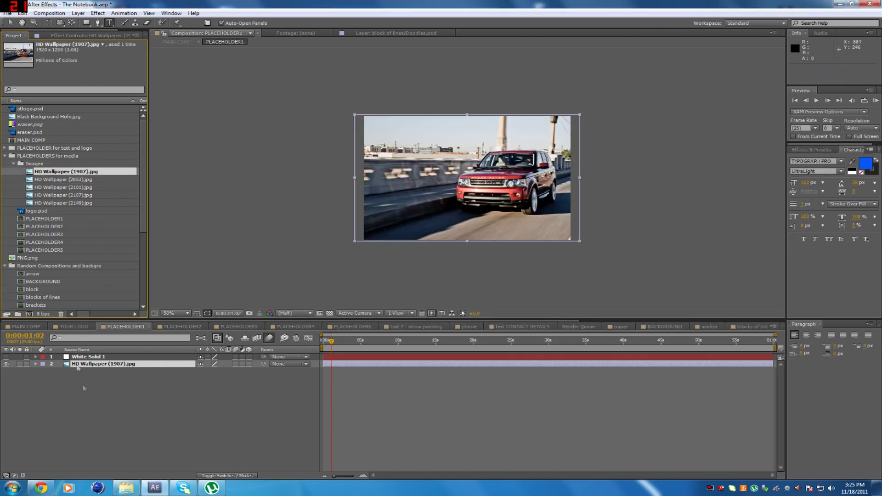
key(alt+Tab)
drag(461, 270, 51, 372)
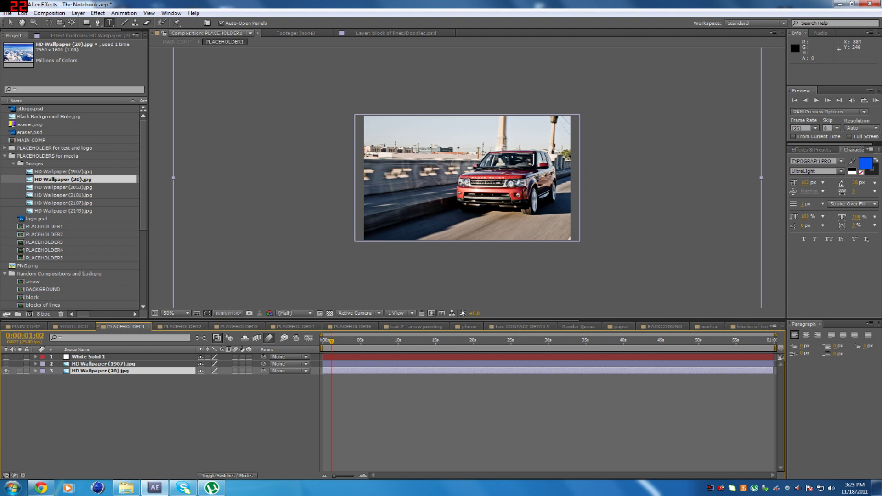
Scale the plane photo to 38% and view it framed in MAIN COMP.
key(comma)
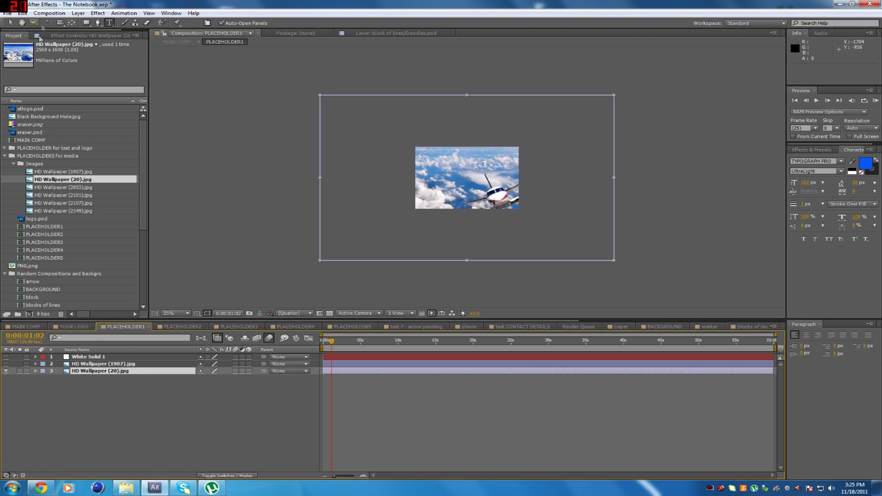
key(v)
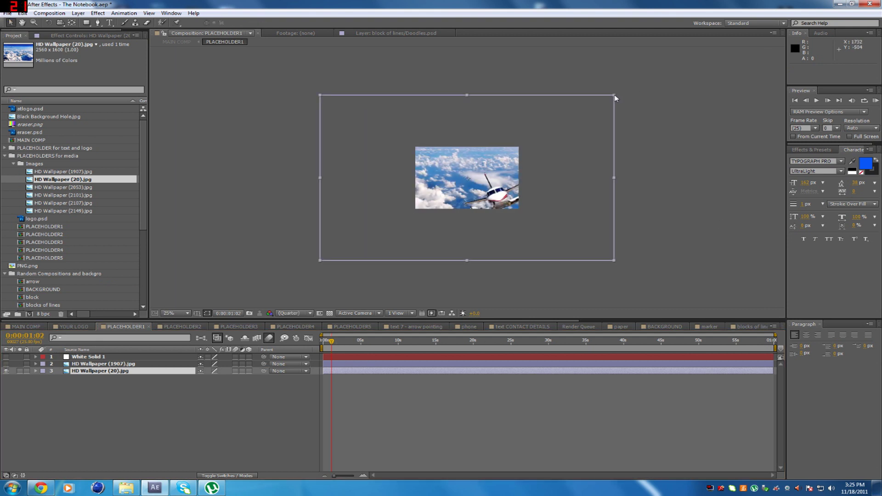
drag(615, 98, 522, 108)
key(period)
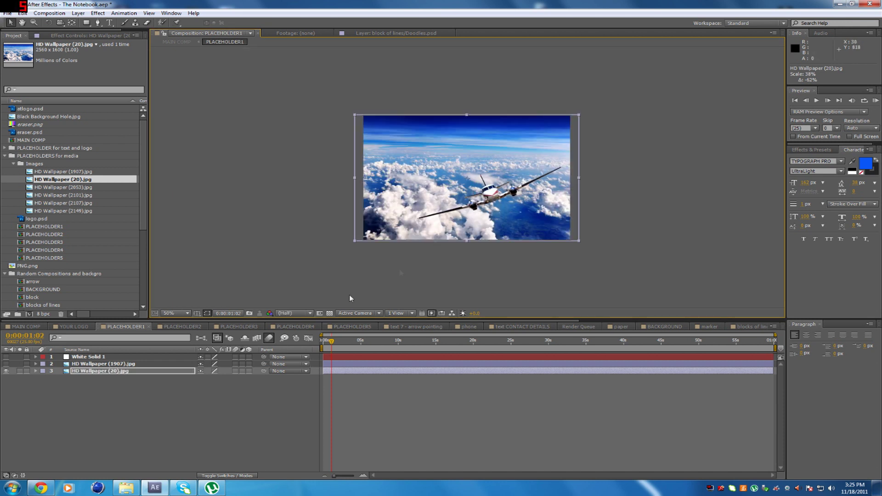
click(26, 326)
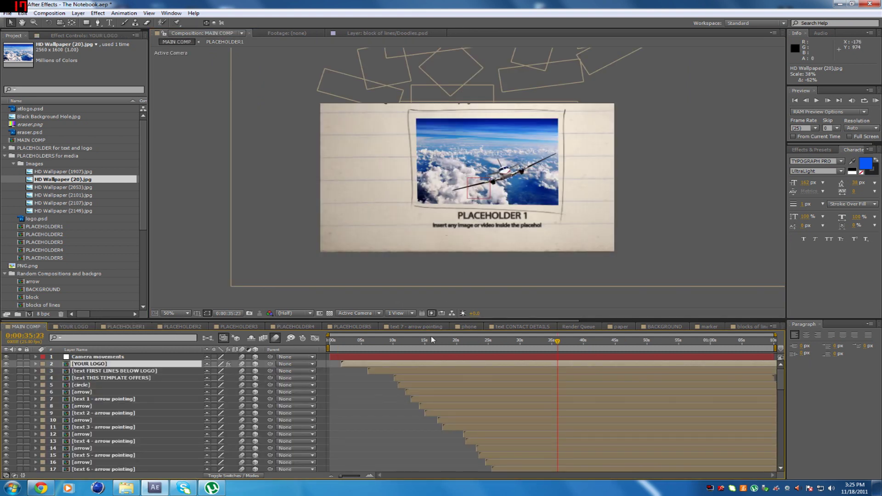
Select the PLACEHOLDER 1 text layer in MAIN COMP and open its precomp.
click(98, 399)
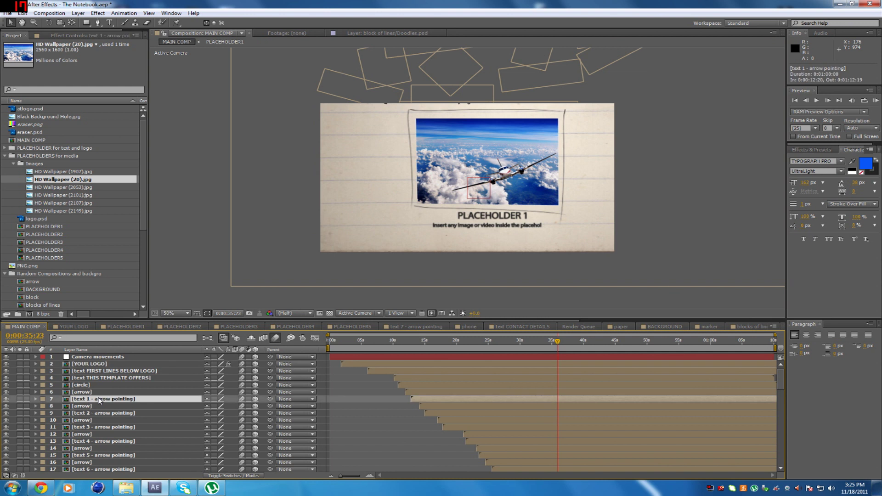
scroll(99, 399, down, 5)
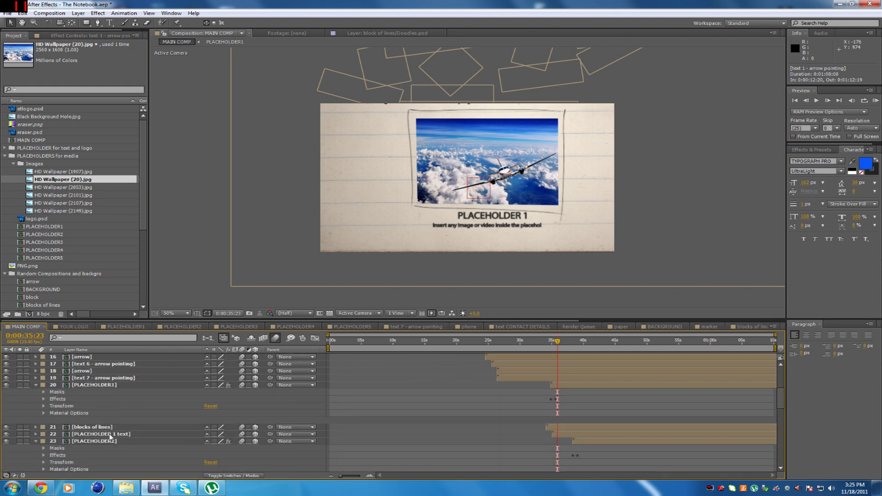
click(129, 434)
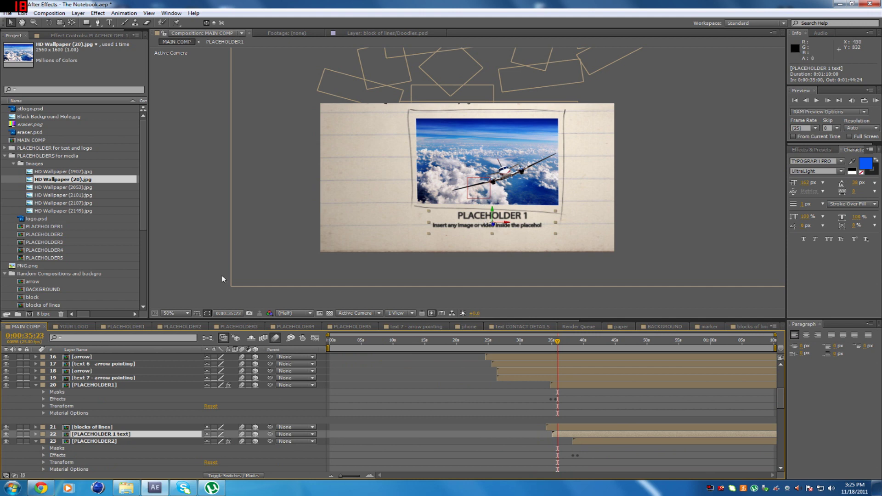
double_click(102, 434)
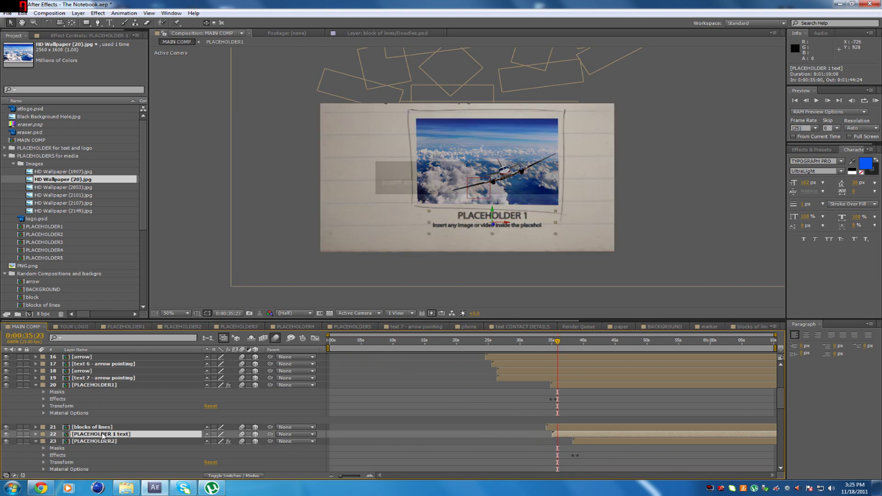
Replace both PLACEHOLDER 1 caption lines with the text 'The sky is blue'.
click(129, 358)
double_click(129, 357)
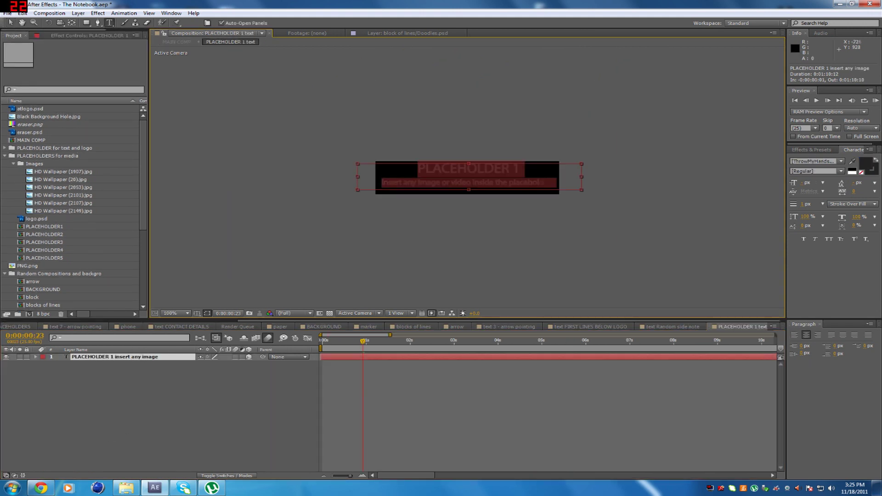
drag(449, 168, 525, 169)
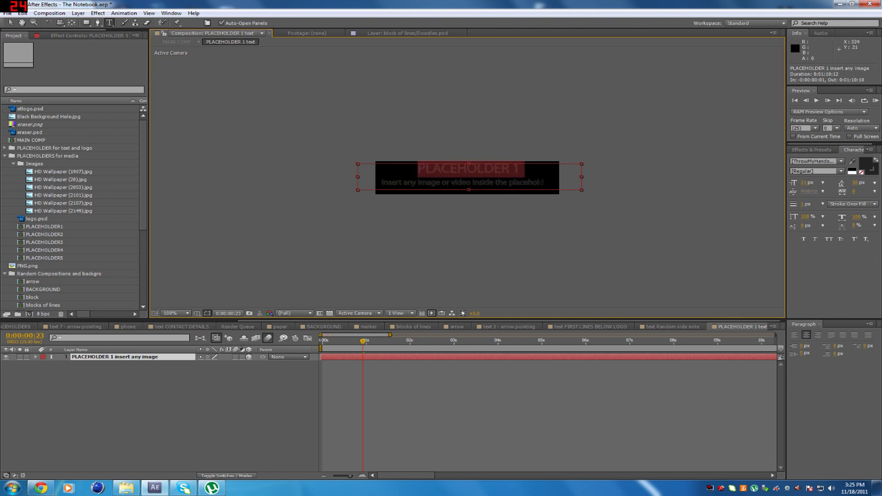
key(BackSpace)
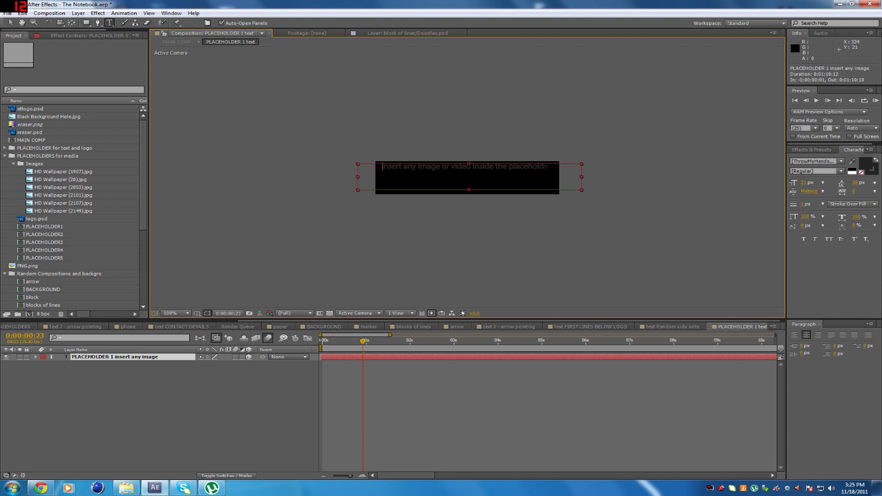
text(AIRPLANES)
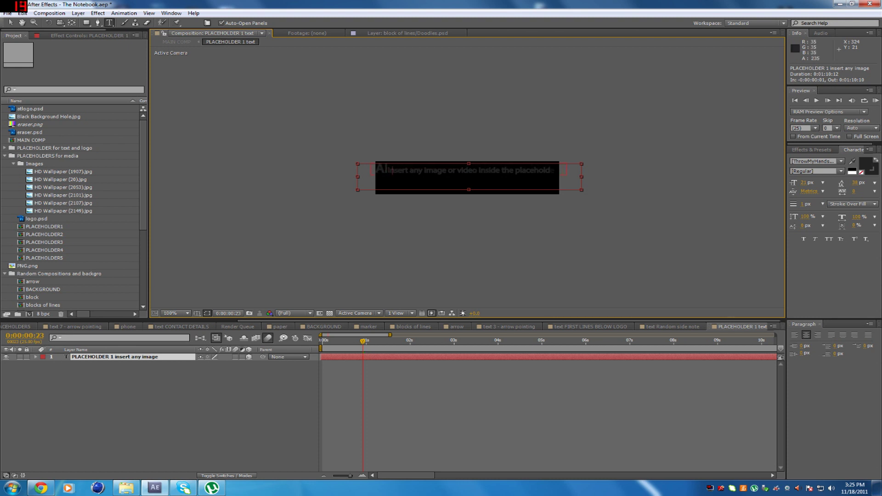
key(ctrl+a)
key(BackSpace)
text(a)
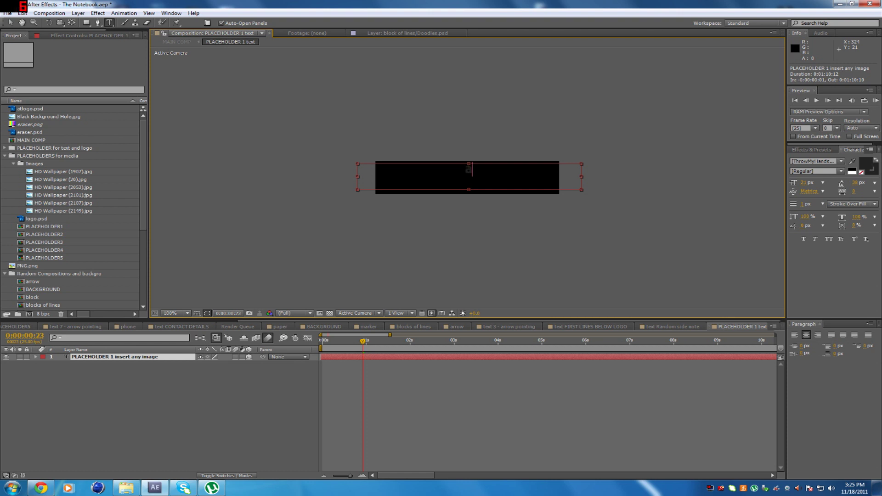
key(BackSpace)
text(the)
key(BackSpace)
key(BackSpace)
key(BackSpace)
text(Ihe sky is blue)
Commit the caption, nudge it slightly lower, and return to MAIN COMP.
key(ctrl+shift+Left)
key(ctrl+shift+Left)
key(ctrl+shift+Left)
key(ctrl+shift+Left)
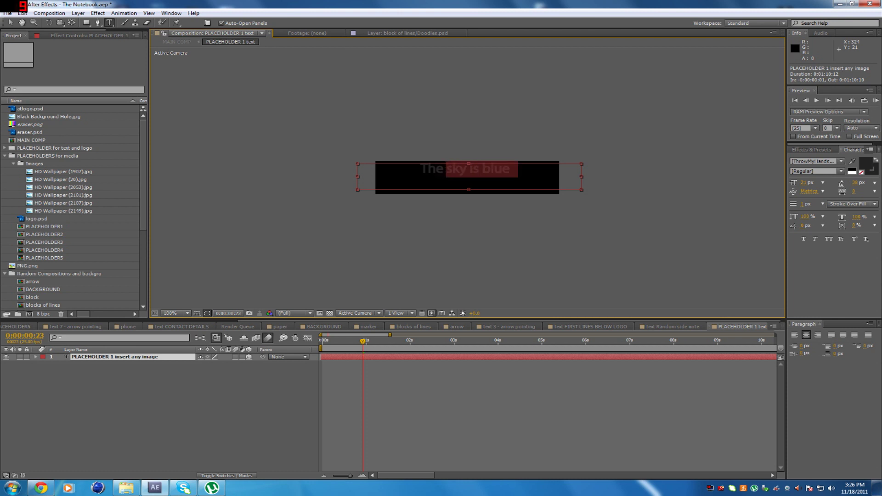
key(KP_Enter)
drag(497, 211, 494, 218)
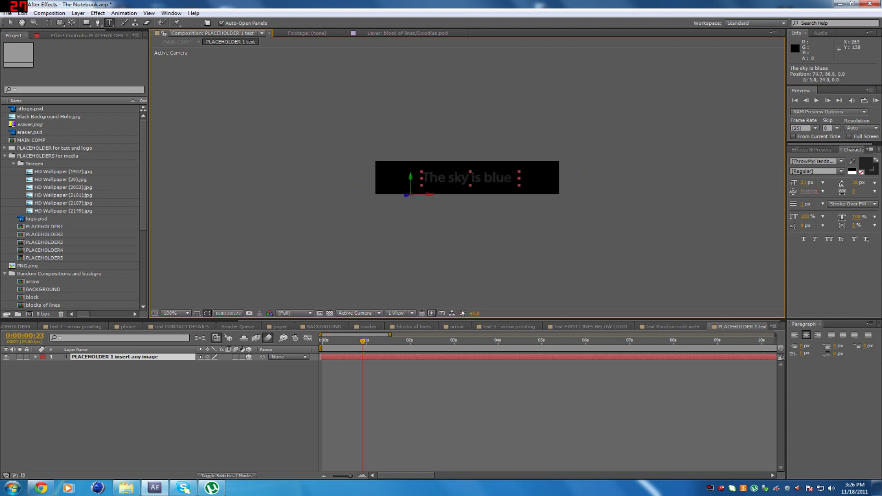
scroll(69, 327, up, 3)
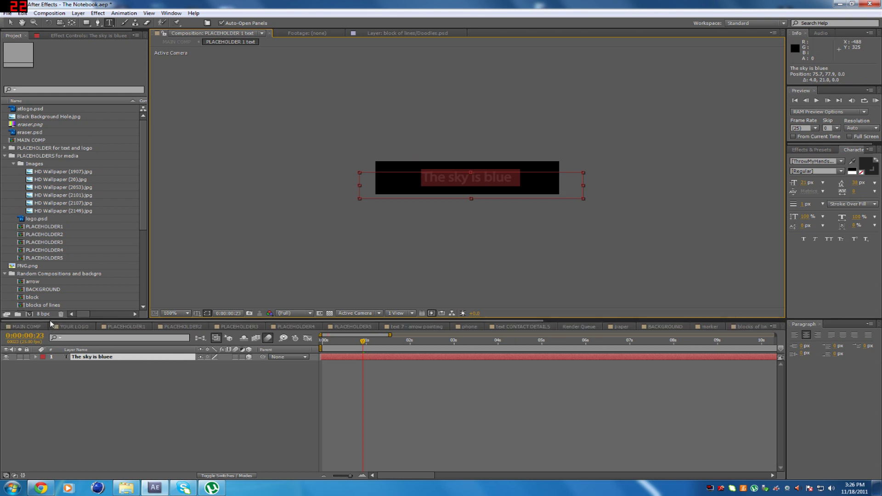
click(26, 327)
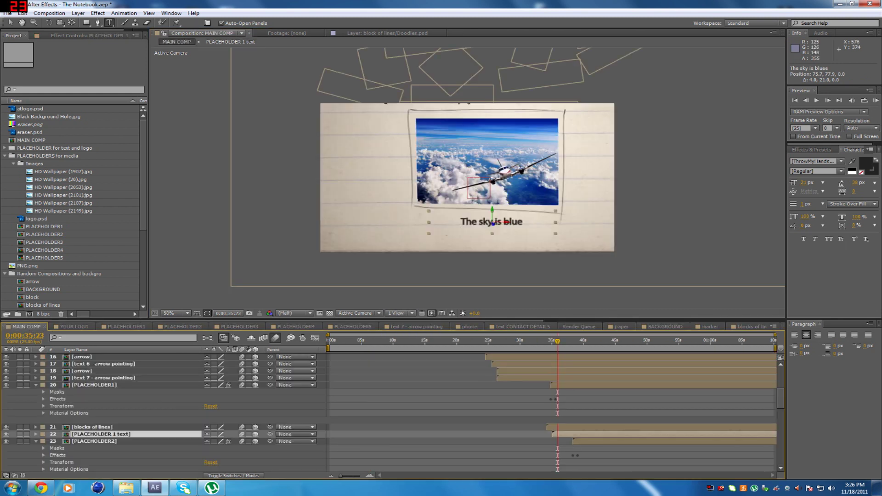
Move MAIN COMP to 0:00:31:10 and select the text 7 and text 1 arrow-pointing layers.
drag(555, 341, 629, 342)
click(529, 341)
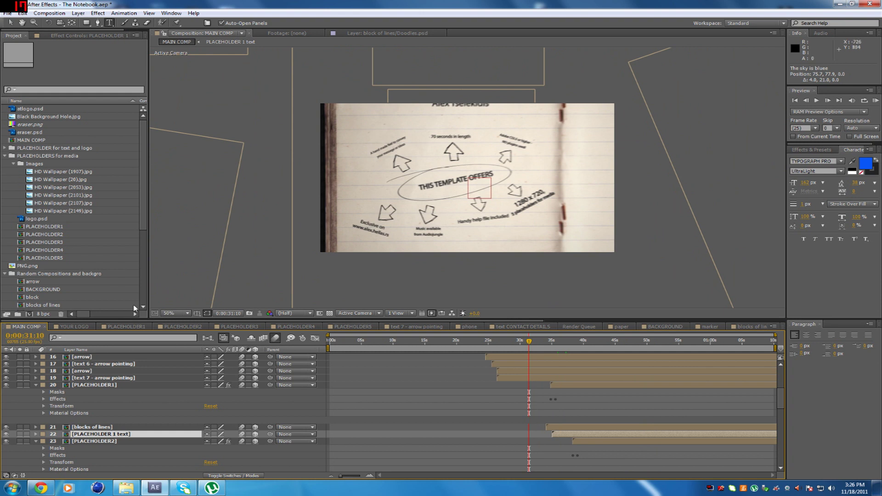
click(11, 22)
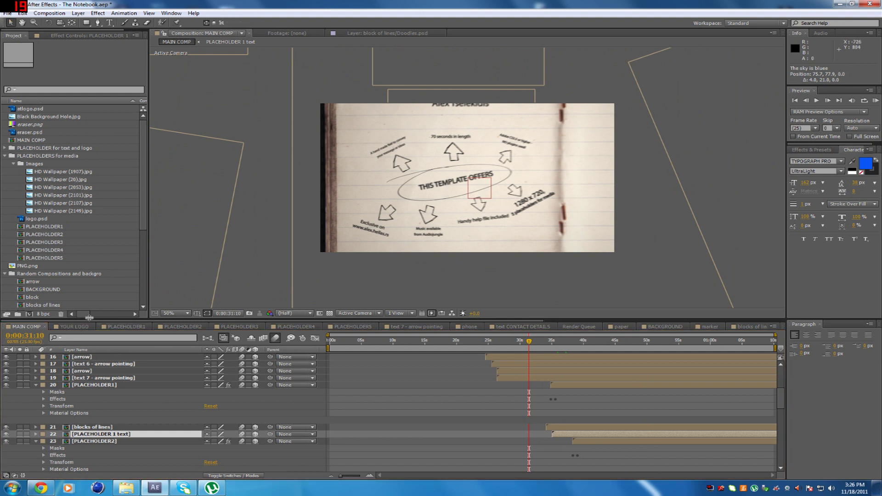
click(83, 371)
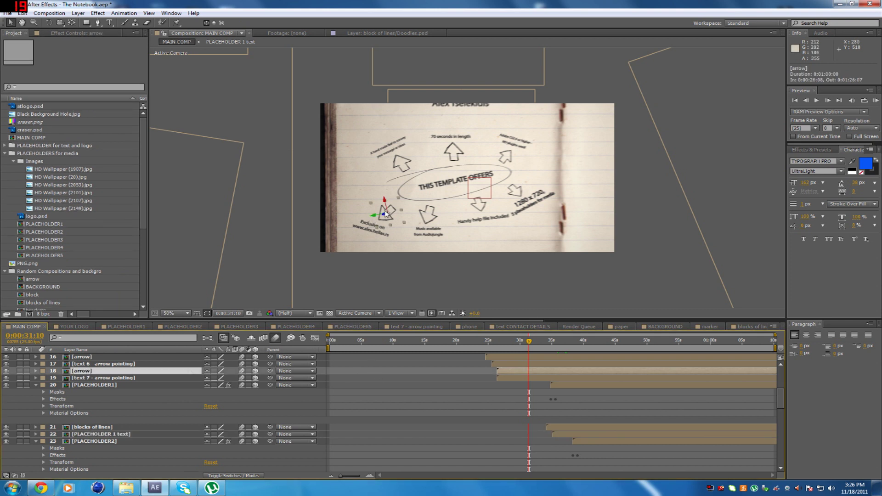
scroll(115, 388, up, 1)
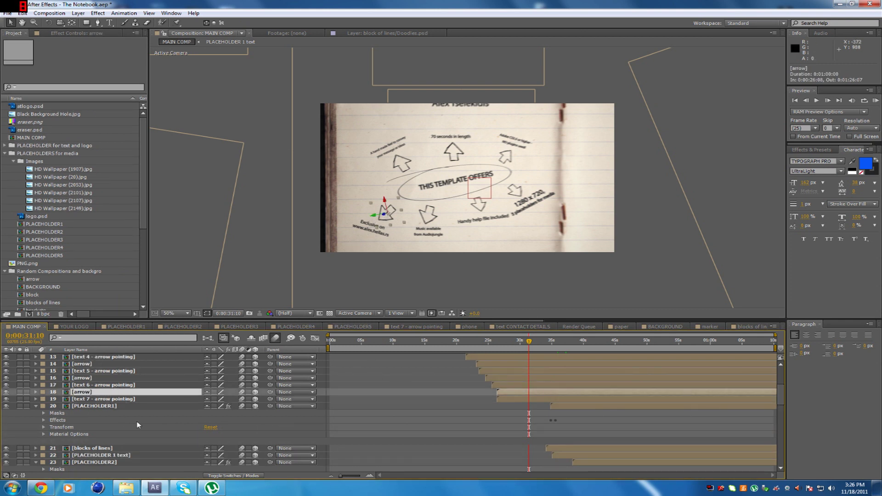
click(113, 399)
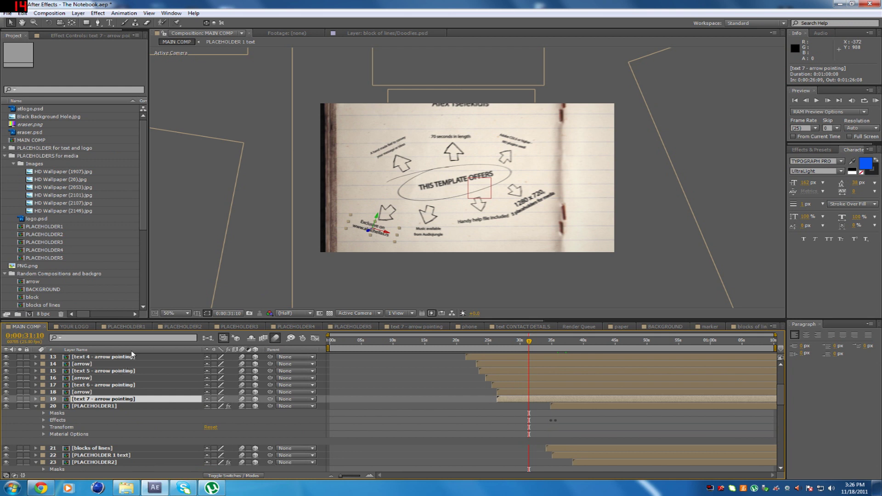
scroll(114, 381, up, 3)
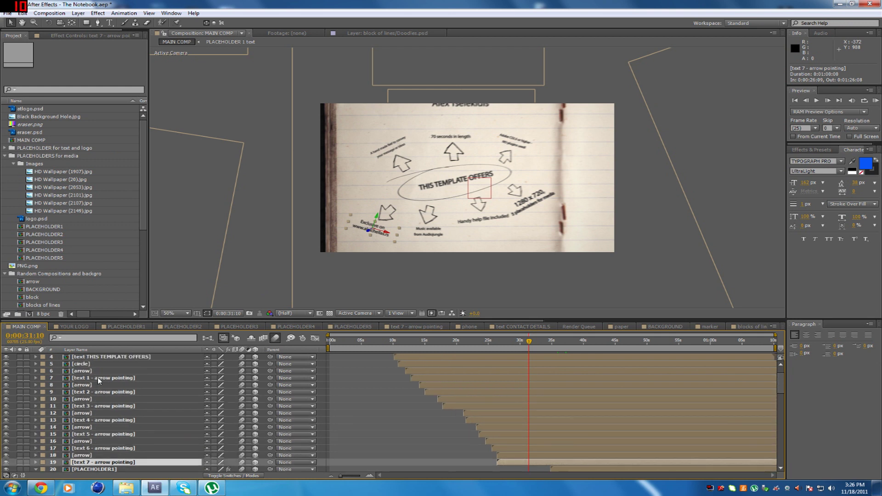
click(106, 378)
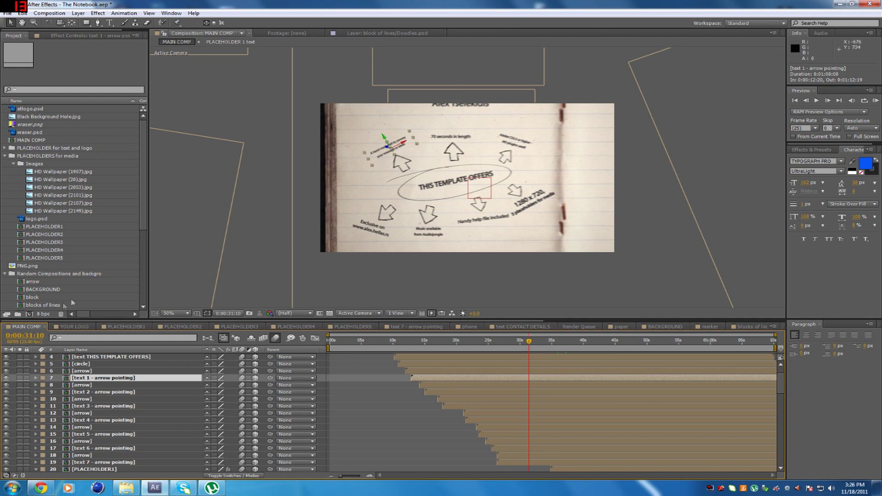
In the 'text 1 - arrow pointing' precomp, change the caption to 'ARROW 1', remove the second line, and reposition it.
double_click(114, 378)
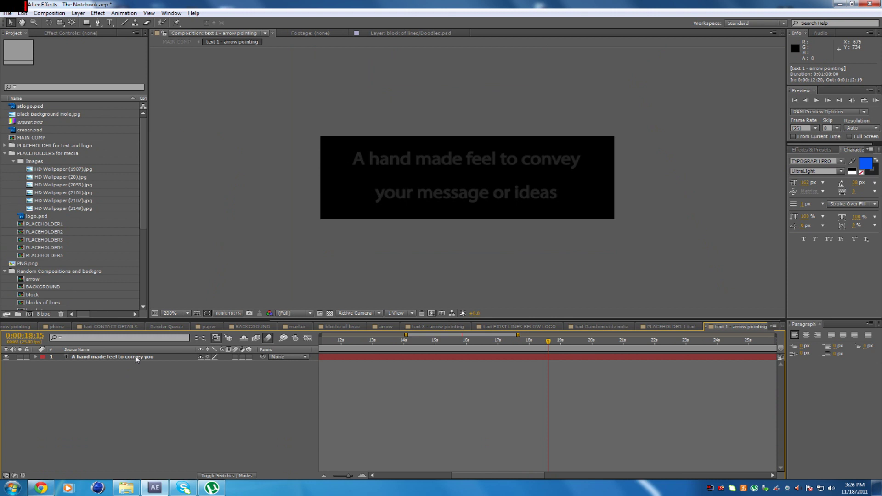
double_click(135, 358)
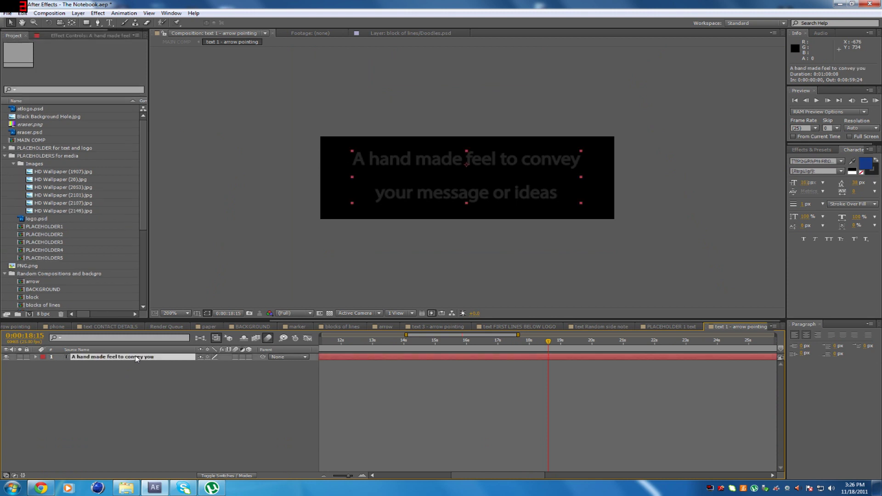
click(354, 159)
drag(354, 159, 582, 159)
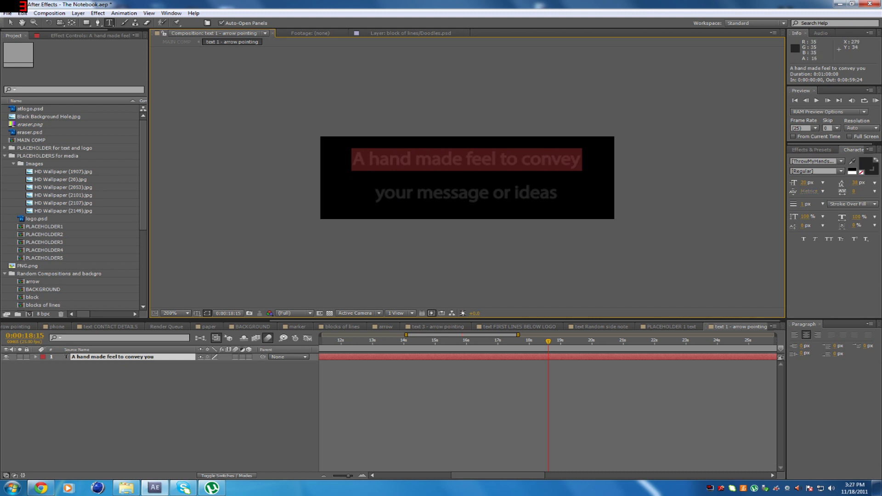
text(ARROE)
key(BackSpace)
text(W 1)
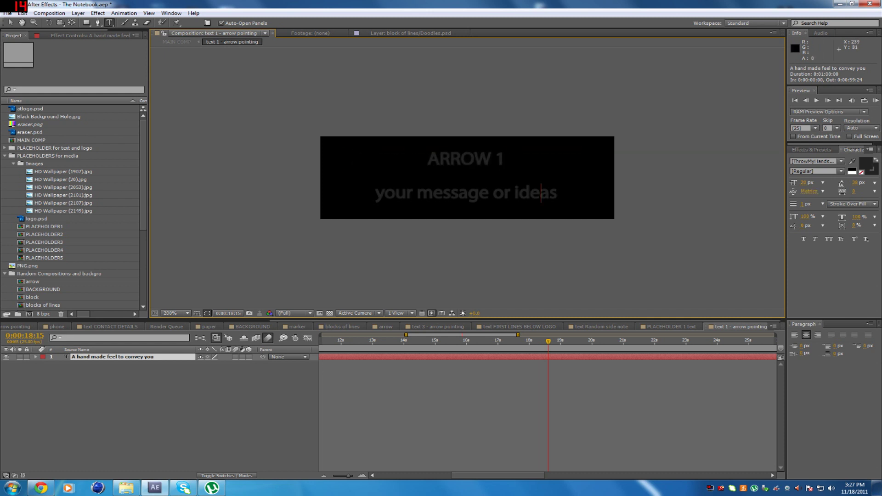
drag(558, 193, 374, 193)
key(BackSpace)
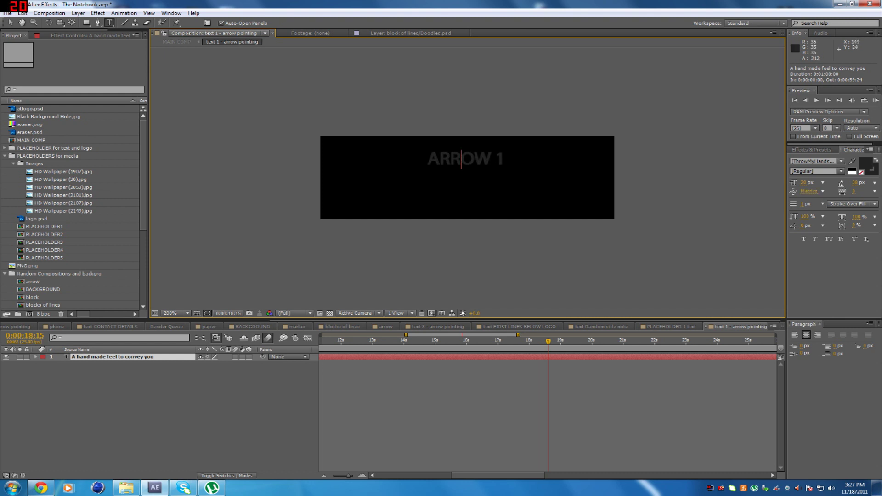
drag(466, 217, 469, 180)
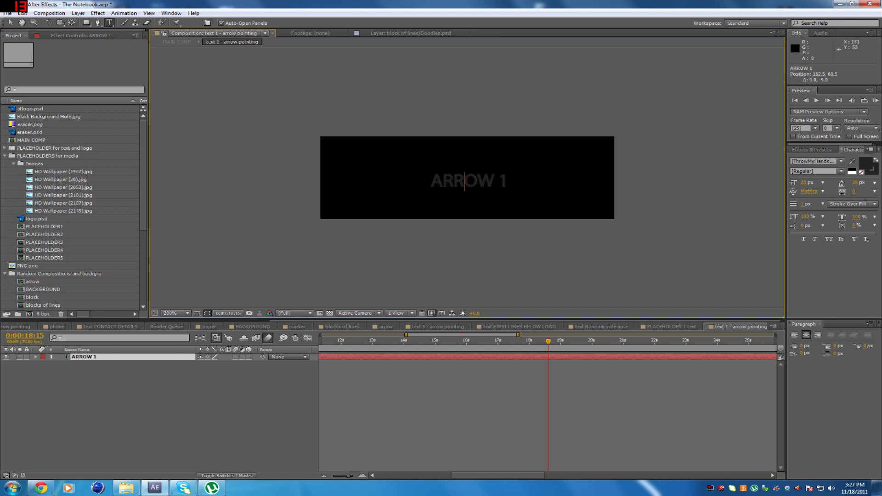
Set the ARROW 1 text to 48 px and go back to MAIN COMP.
scroll(35, 324, up, 3)
click(28, 326)
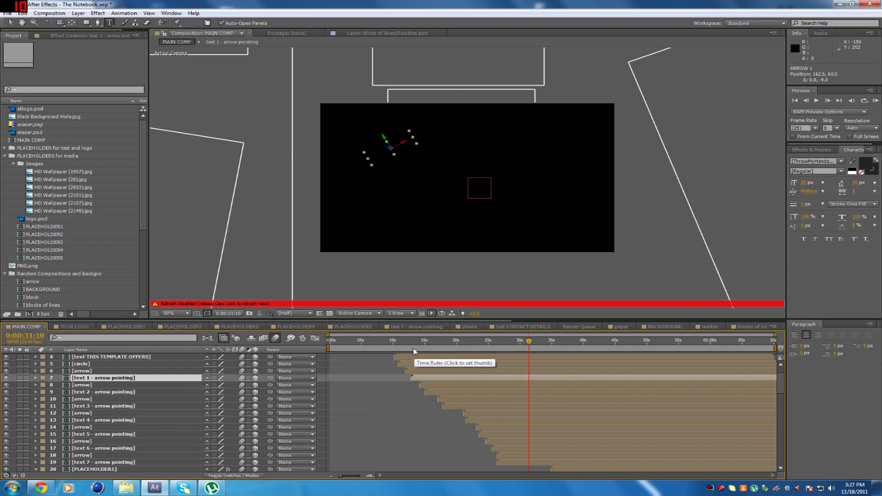
key(Caps_Lock)
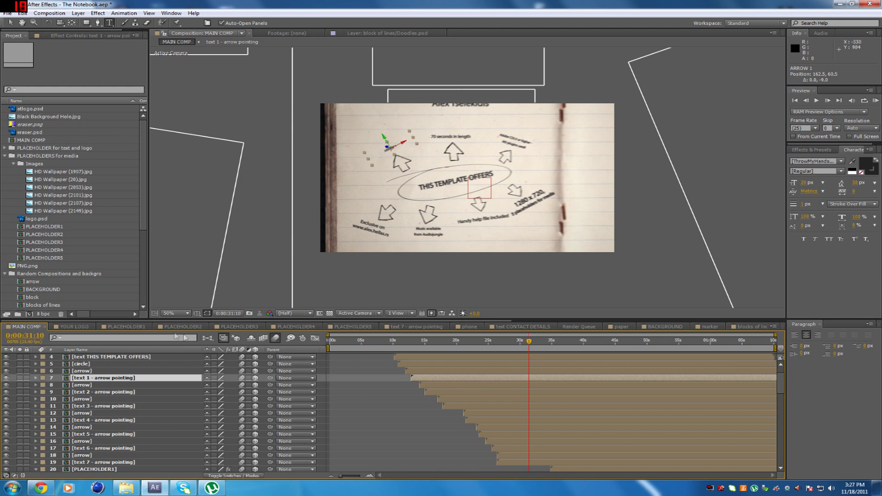
double_click(107, 378)
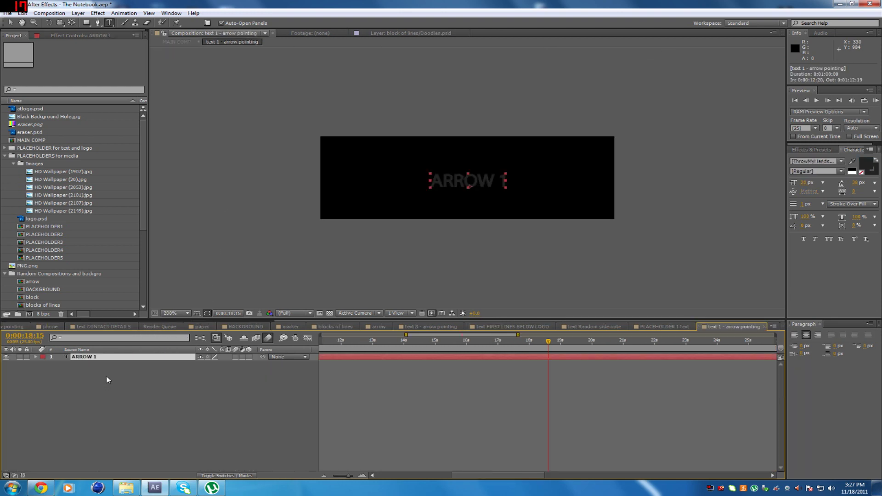
double_click(99, 357)
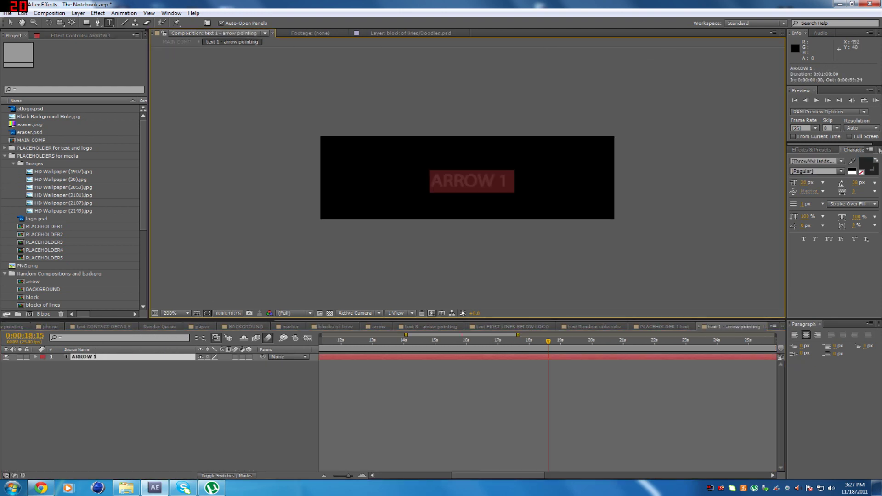
click(804, 183)
text(48)
key(Return)
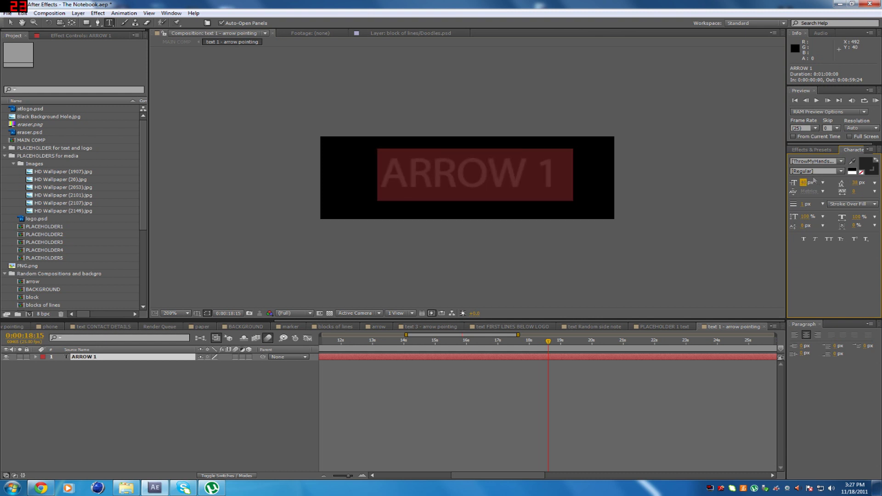
click(14, 327)
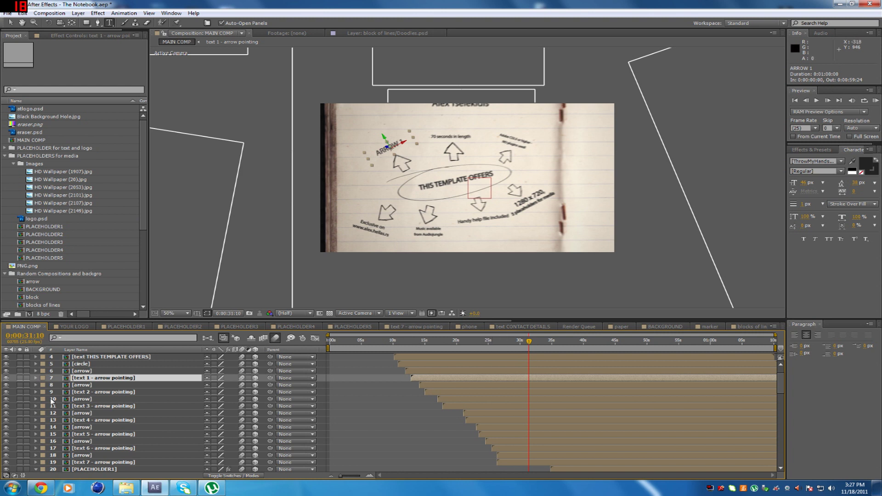
In the THIS TEMPLATE OFFERS precomp, replace the heading text with 'Circle' and return to MAIN COMP.
click(106, 385)
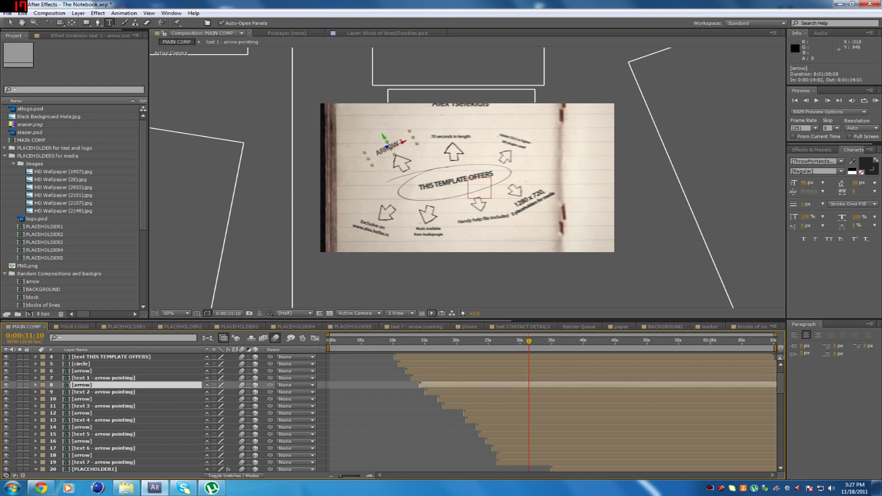
click(108, 364)
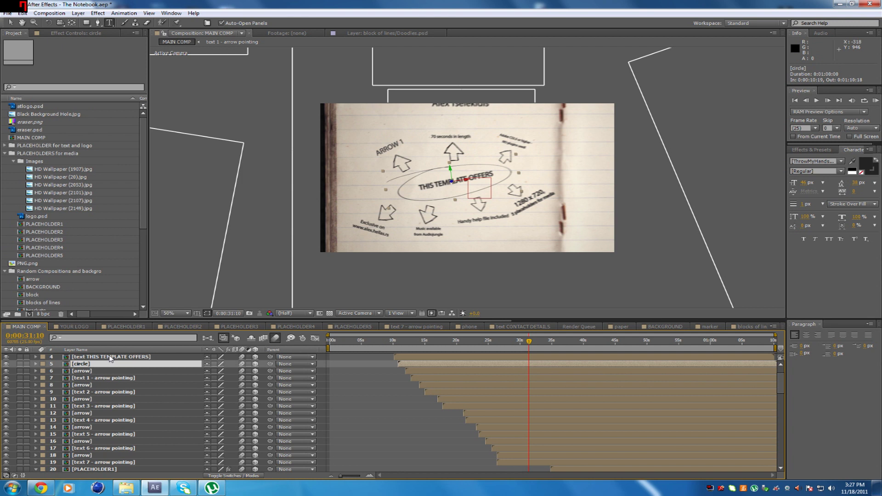
click(111, 357)
double_click(110, 357)
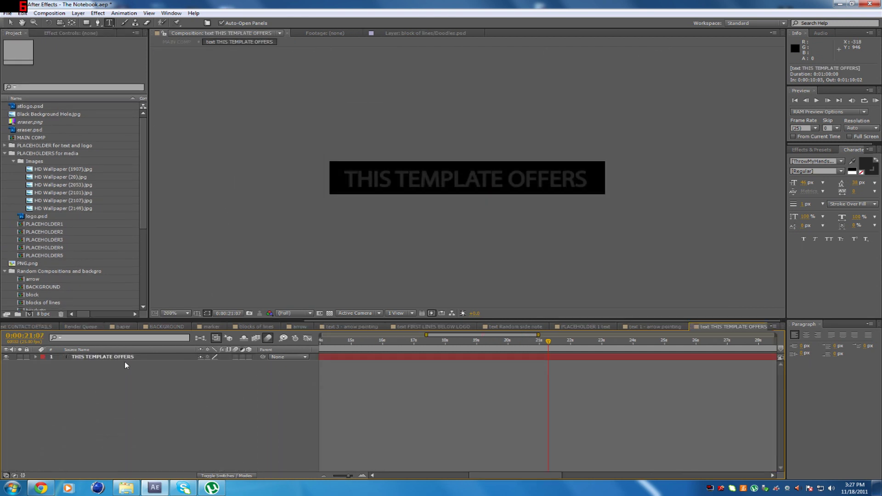
click(88, 357)
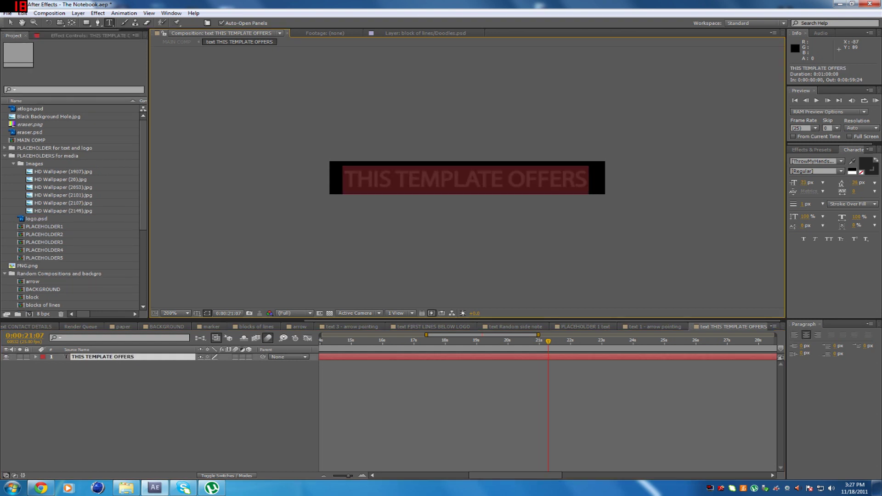
key(BackSpace)
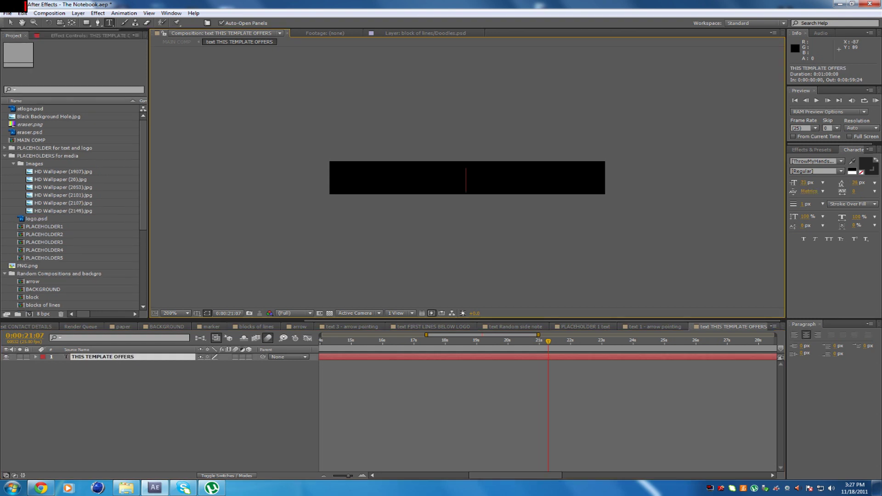
text(Circle)
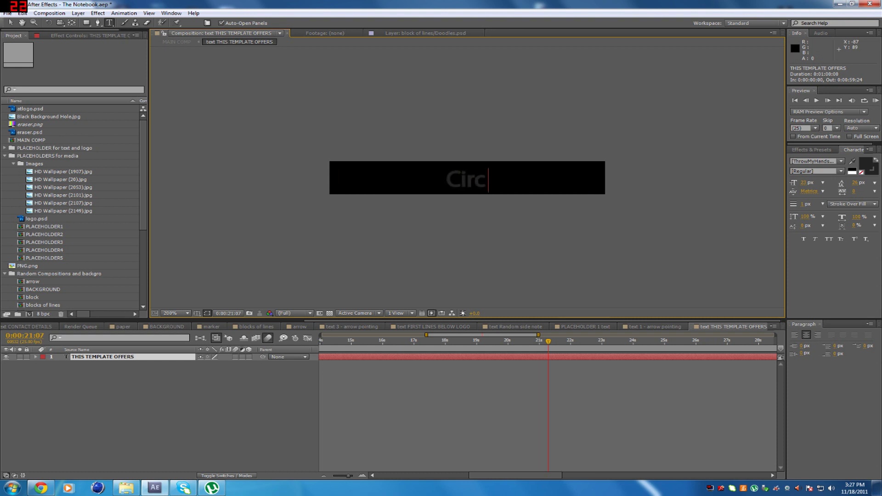
click(176, 41)
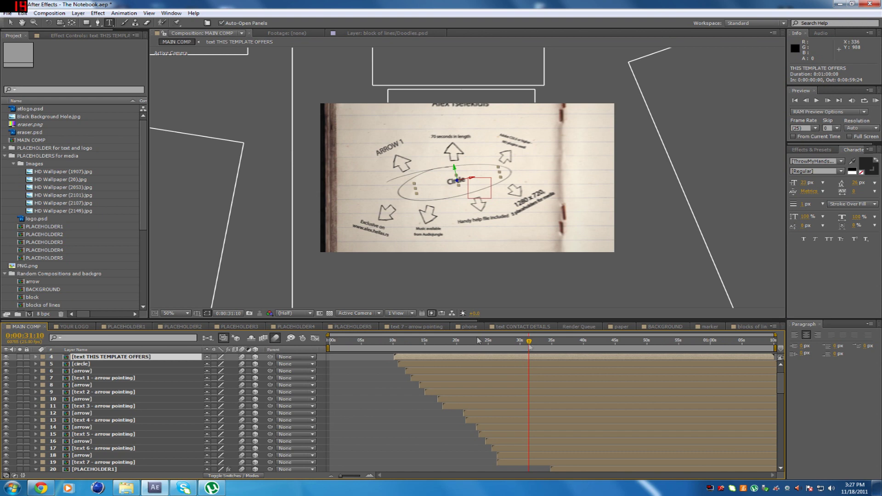
Move to around 40 seconds and open the 'text for bullet point nr1' precomp from the timeline.
drag(529, 342, 649, 332)
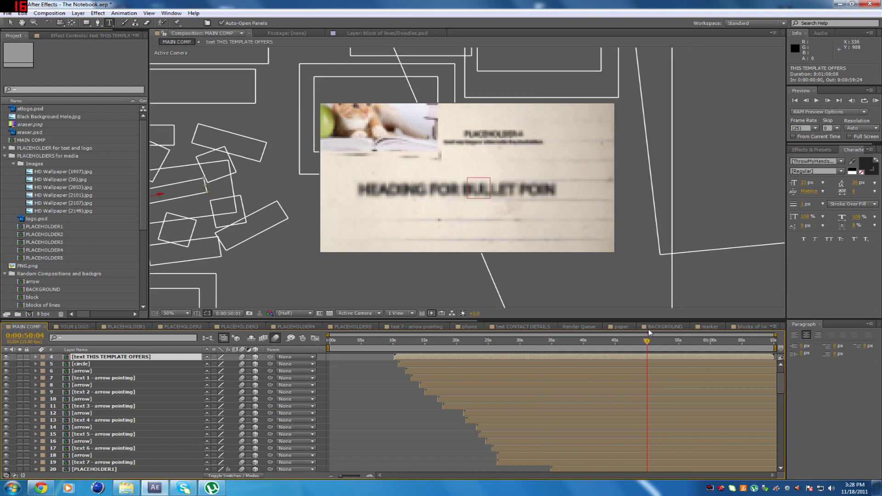
click(10, 23)
click(114, 434)
scroll(113, 434, down, 2)
scroll(112, 431, down, 7)
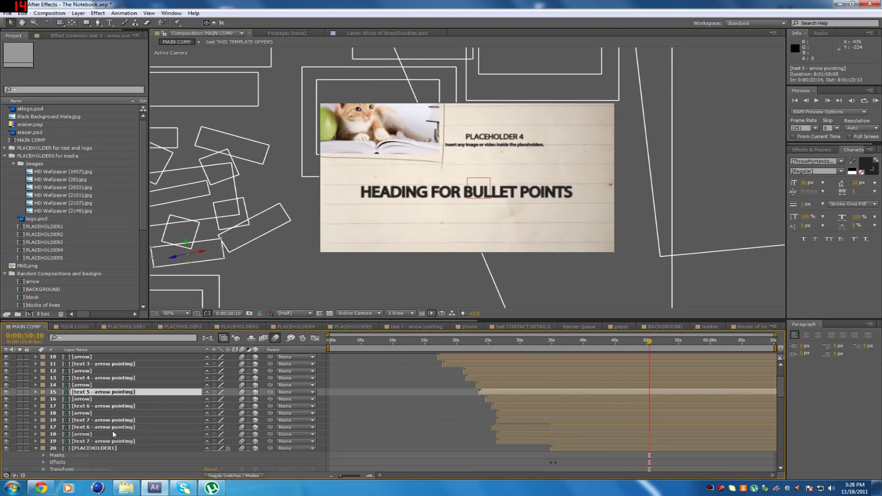
scroll(111, 431, down, 5)
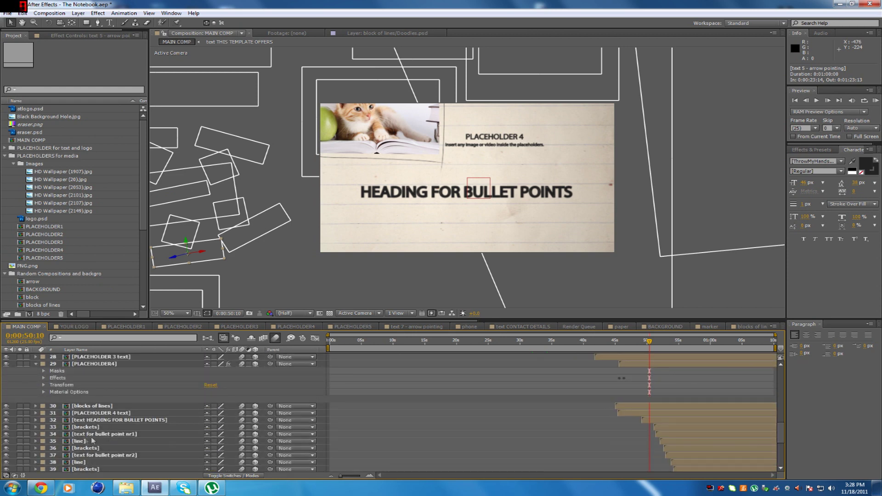
click(96, 435)
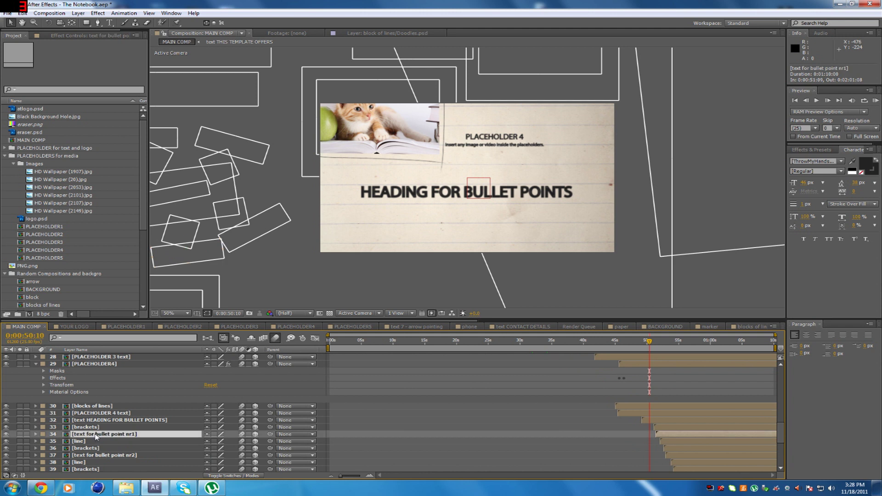
double_click(96, 435)
Replace the first bullet's placeholder message line with 'bullet pont 1'.
click(432, 343)
double_click(85, 357)
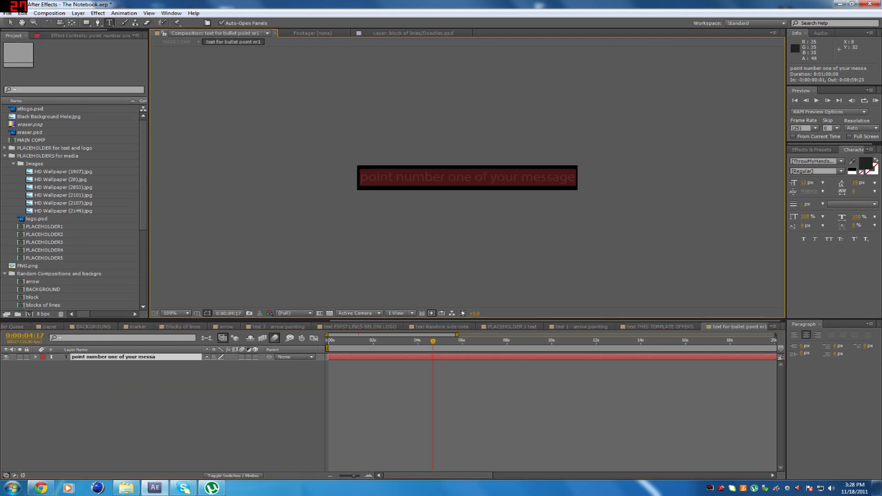
text(blu)
key(BackSpace)
key(BackSpace)
text(ullet pont 1)
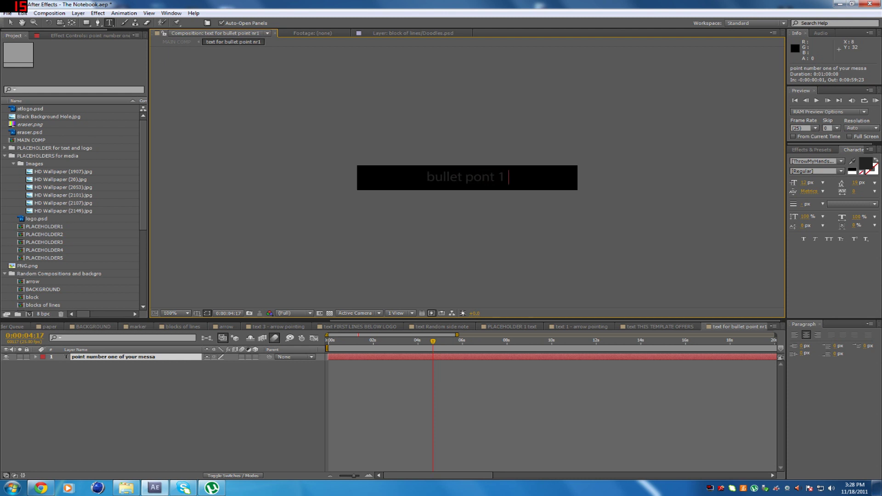
scroll(21, 324, up, 3)
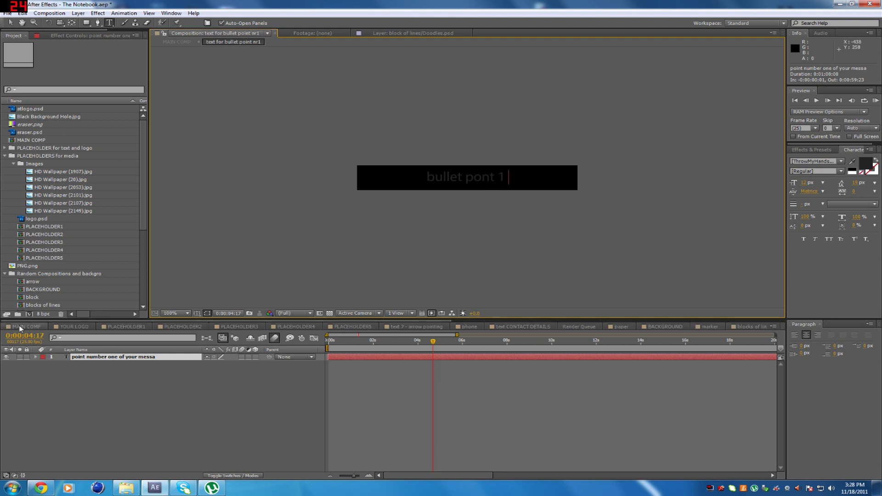
Back in MAIN COMP, move later in time and duplicate the 'text for bullet point nr2' layer.
click(25, 327)
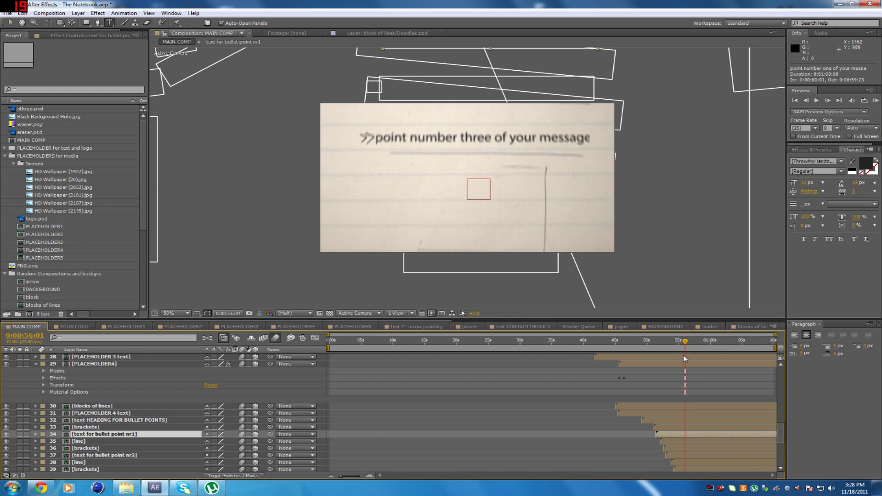
drag(685, 341, 661, 342)
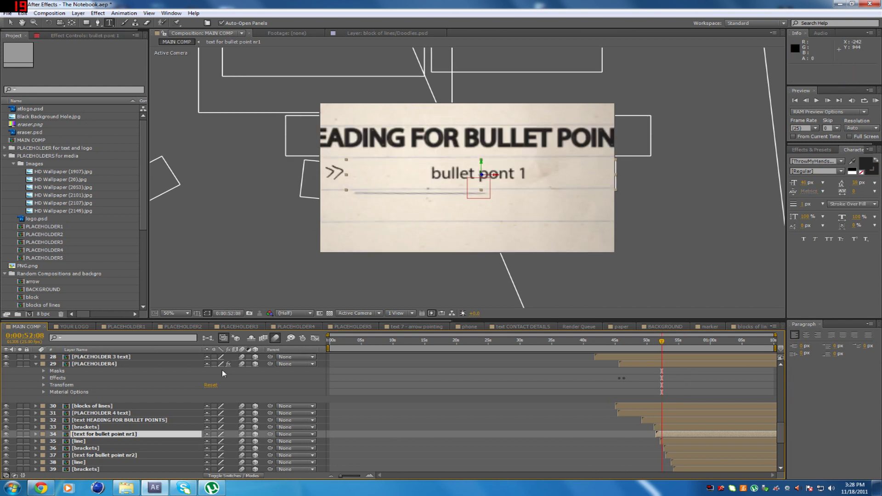
click(99, 455)
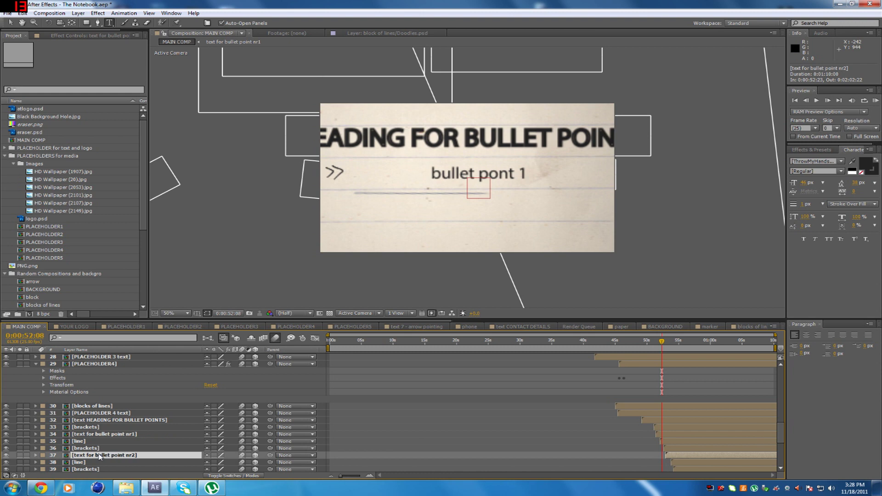
scroll(122, 457, down, 2)
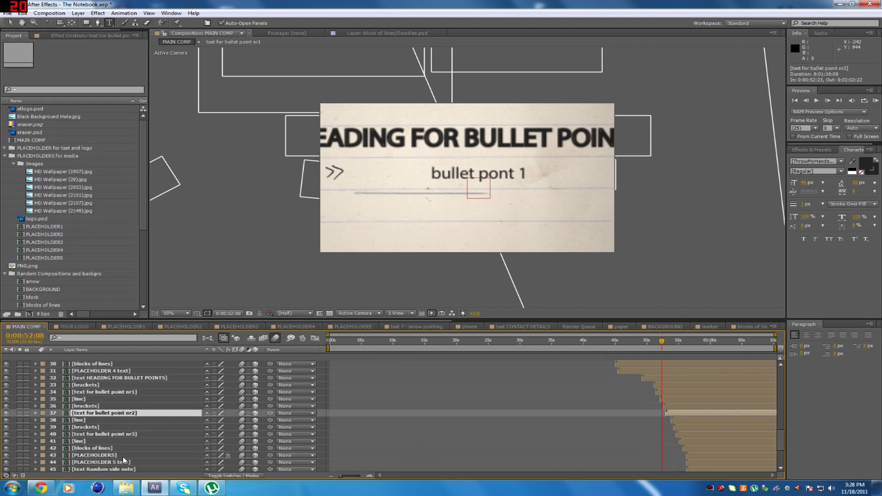
click(136, 435)
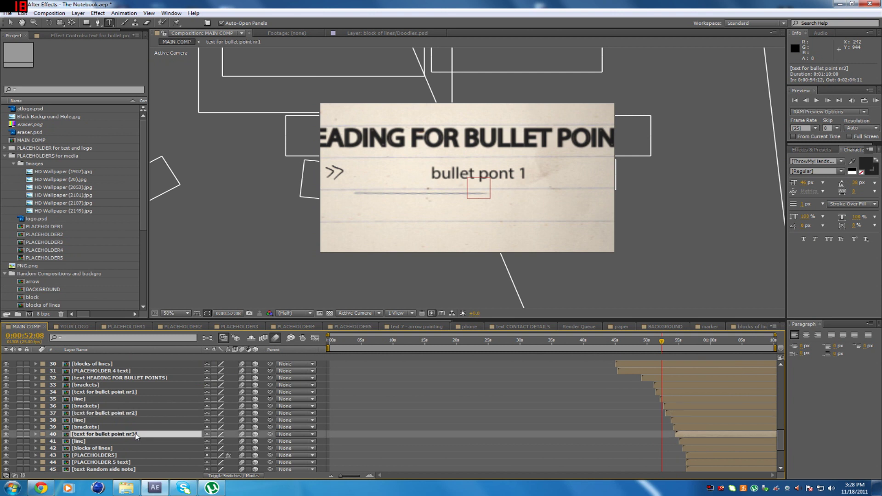
click(132, 414)
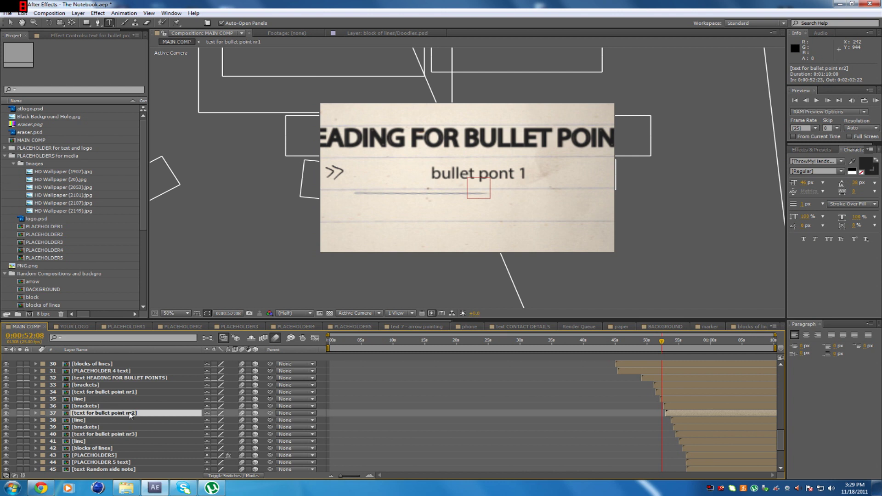
key(ctrl+d)
click(122, 420)
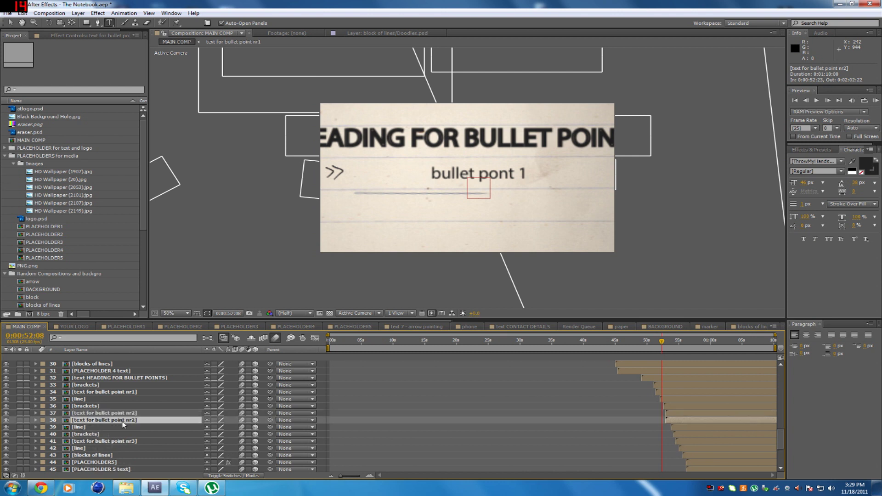
click(11, 23)
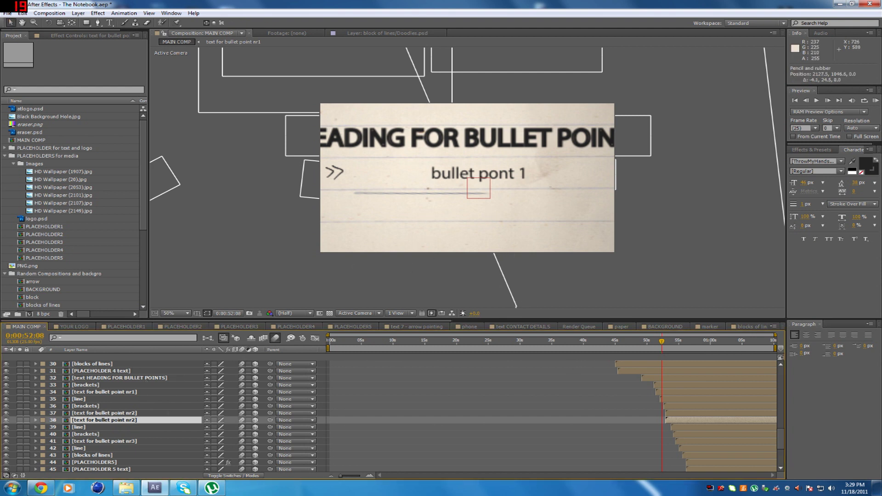
Undo the stray value change and delete the duplicate bullet point nr2 layer.
click(281, 281)
key(ctrl+z)
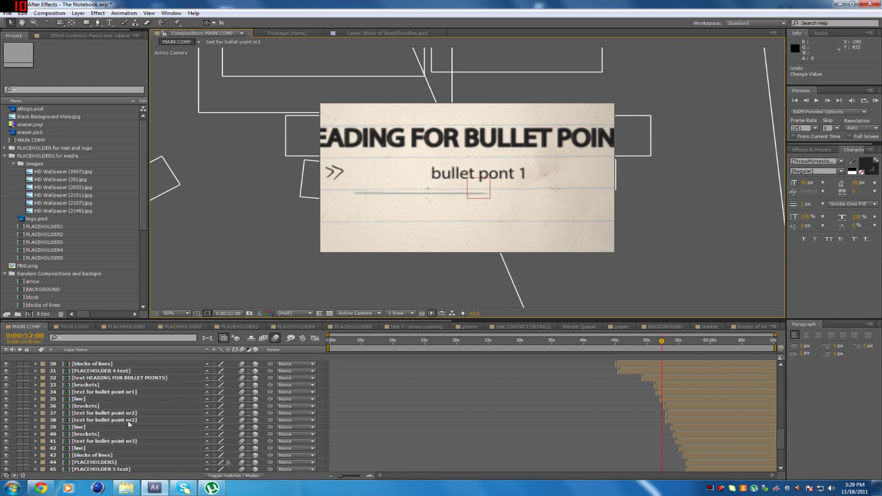
click(131, 420)
key(Delete)
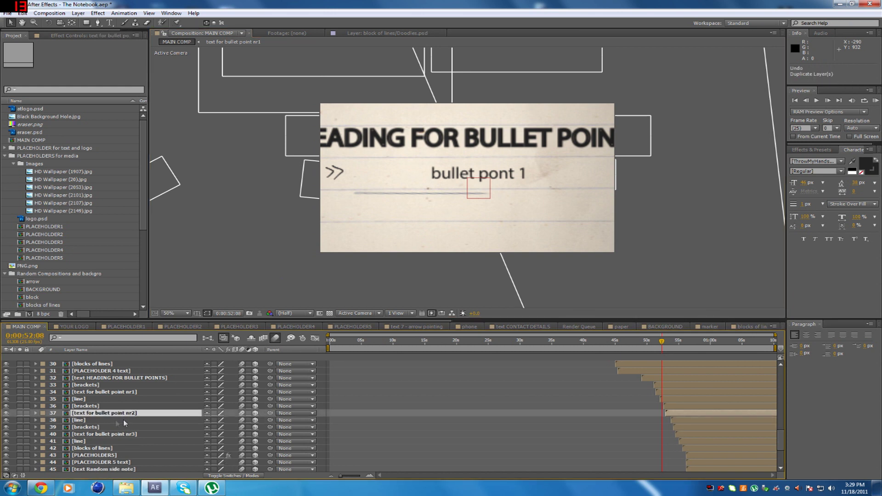
click(123, 434)
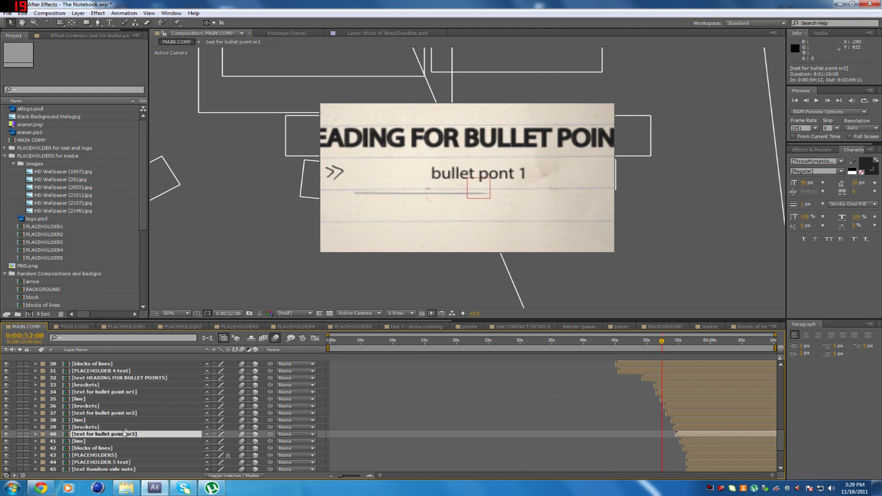
Open the 'text for bullet point nr2' precomp, retype its message as 'bullet point 2', and return to MAIN COMP.
double_click(139, 412)
click(133, 357)
click(453, 342)
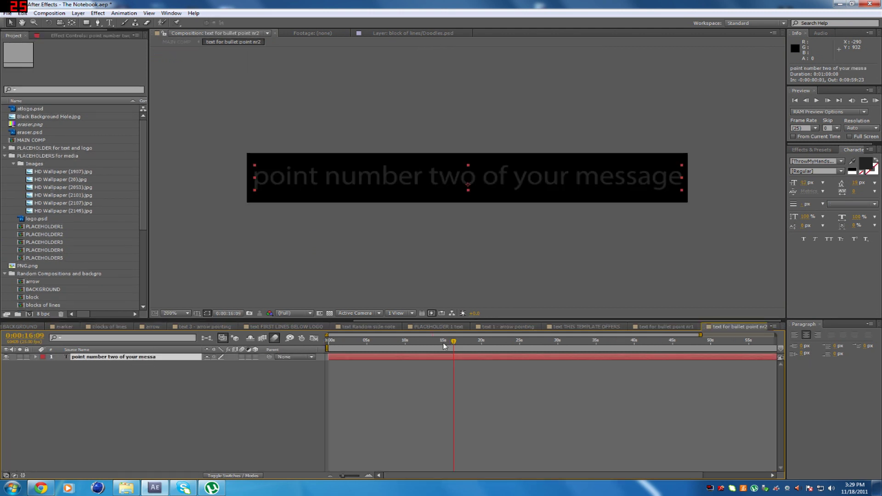
double_click(140, 359)
text(bl)
key(BackSpace)
text(ullet )
text(poni)
text(t)
key(BackSpace)
key(BackSpace)
key(BackSpace)
text(int 2)
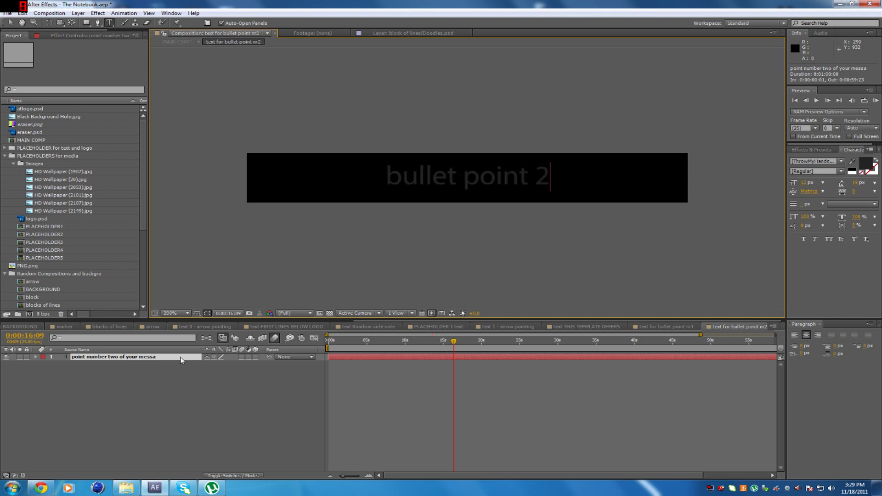
scroll(13, 327, up, 5)
click(25, 327)
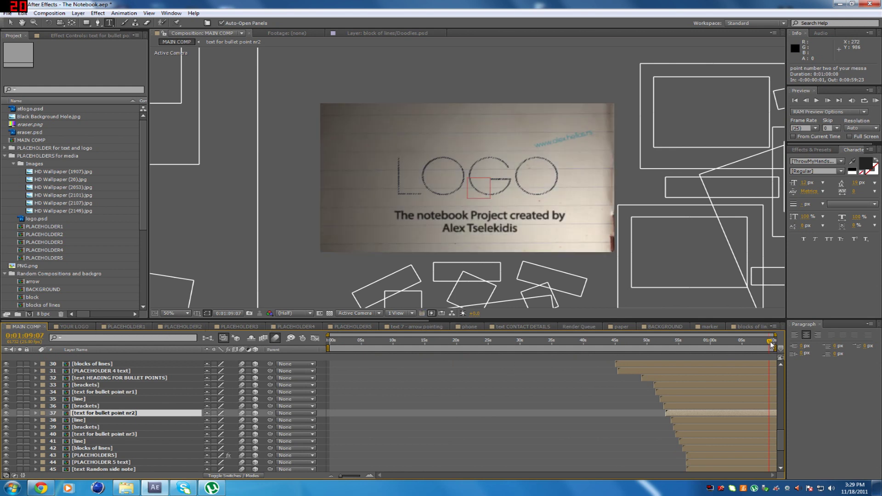
Scrub MAIN COMP from about 0:59:18 back through the bullet section to near the start.
mouse_move(771, 344)
mouse_down()
mouse_move(657, 340)
mouse_move(673, 340)
mouse_up()
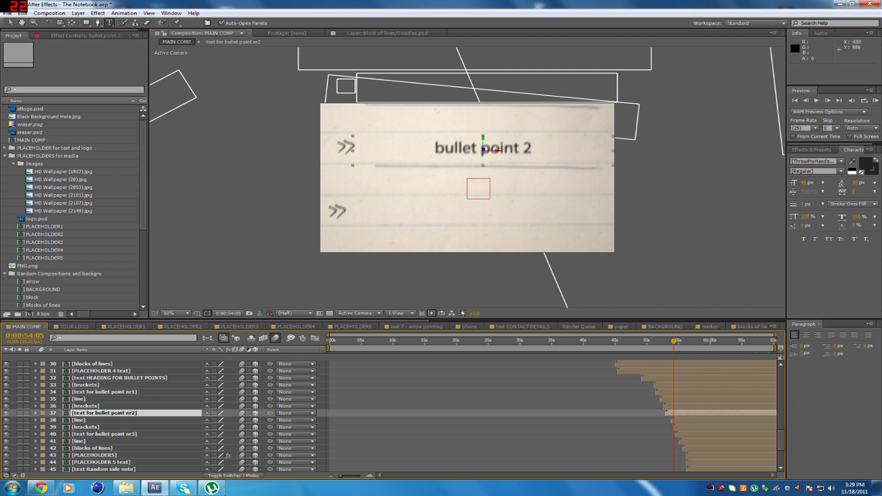
drag(674, 340, 335, 340)
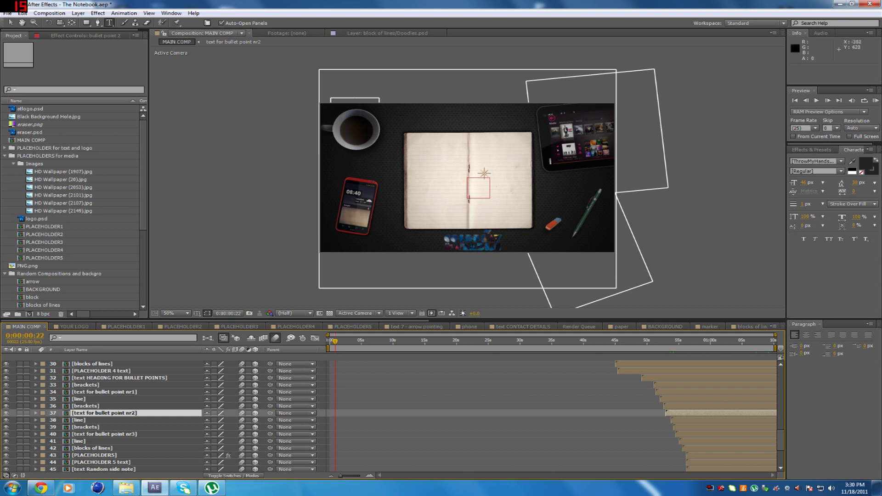
Reveal layer properties with U, collapse PLACEHOLDER3 and PLACEHOLDER4, and select the [NOTEBOOK] layer.
key(v)
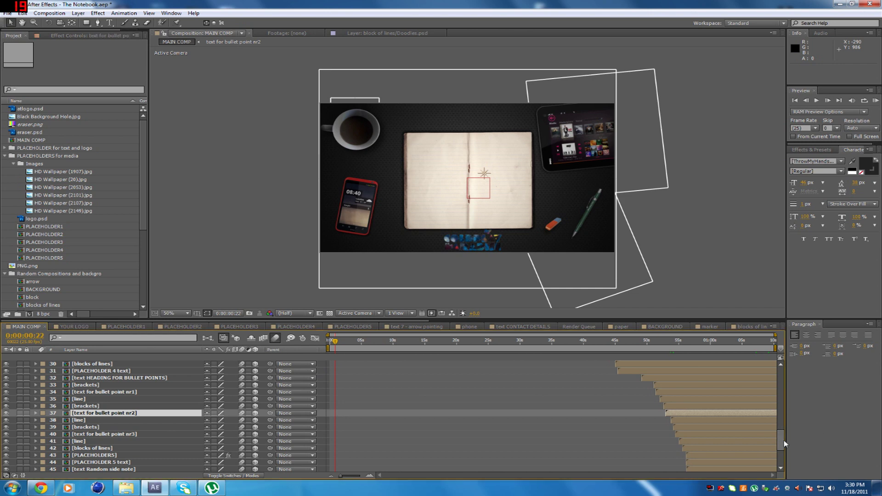
drag(783, 440, 782, 379)
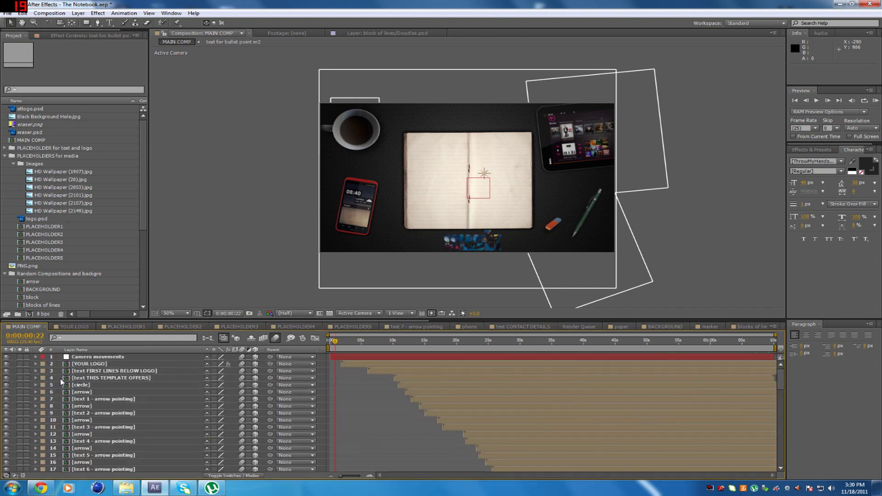
click(87, 391)
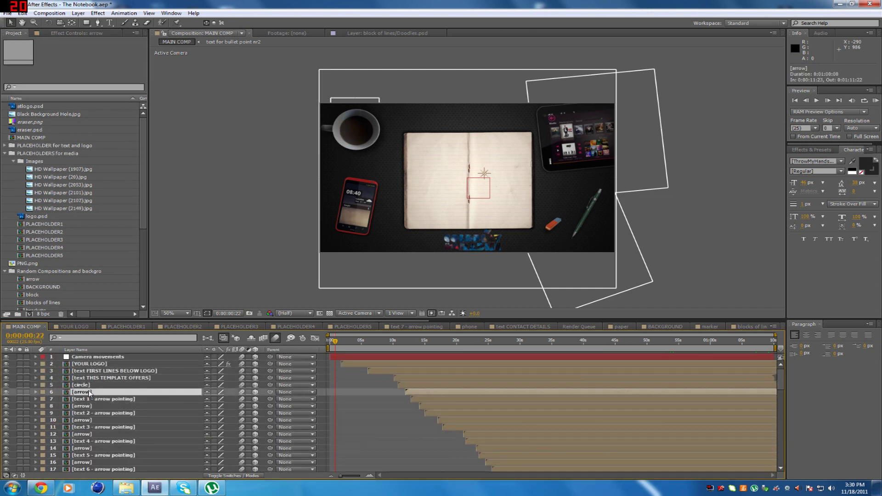
key(u)
key(u)
scroll(88, 391, down, 5)
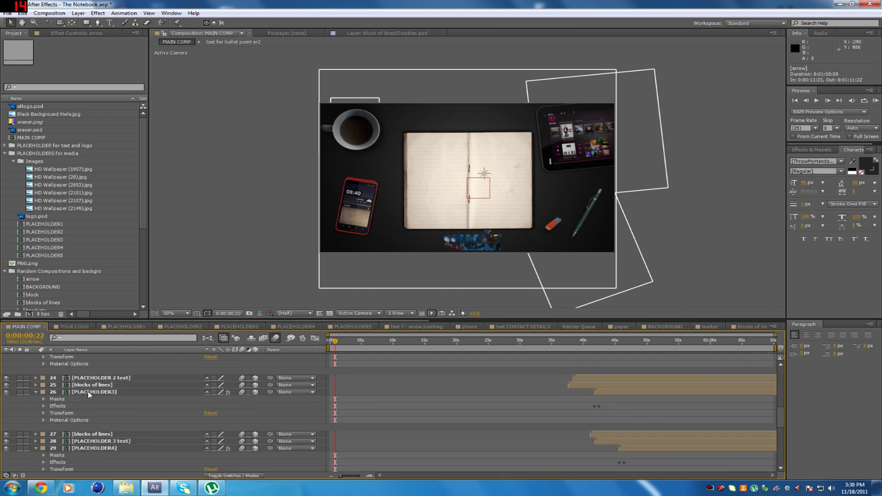
scroll(88, 391, down, 3)
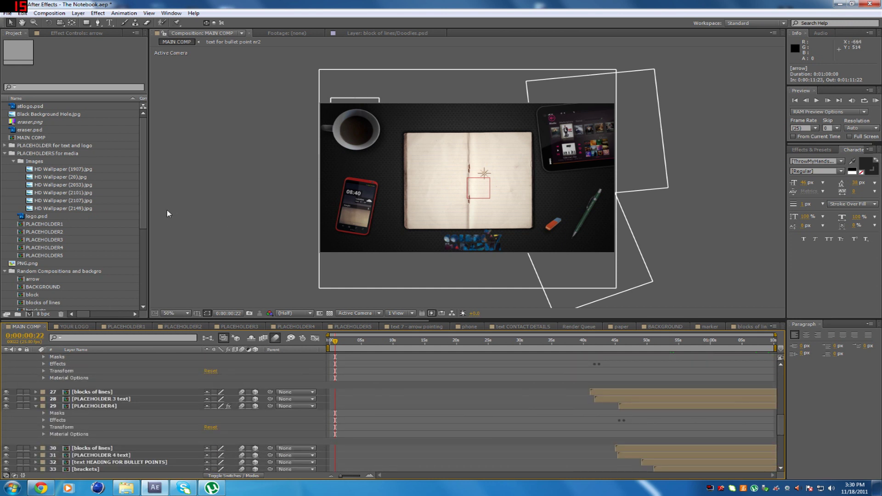
scroll(47, 388, up, 2)
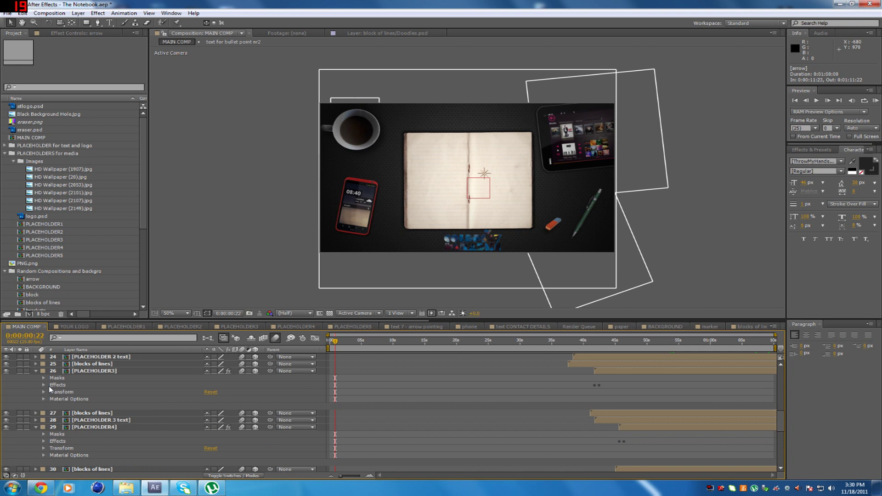
click(36, 370)
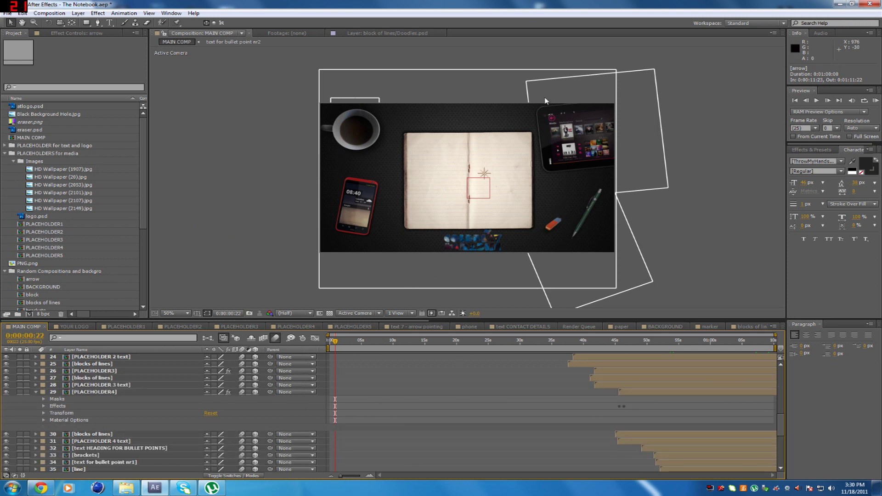
click(36, 391)
scroll(74, 423, down, 5)
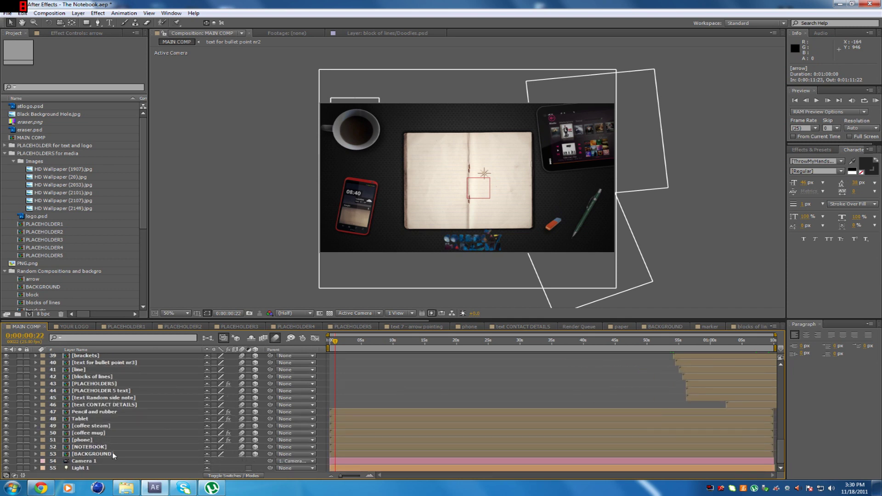
click(94, 447)
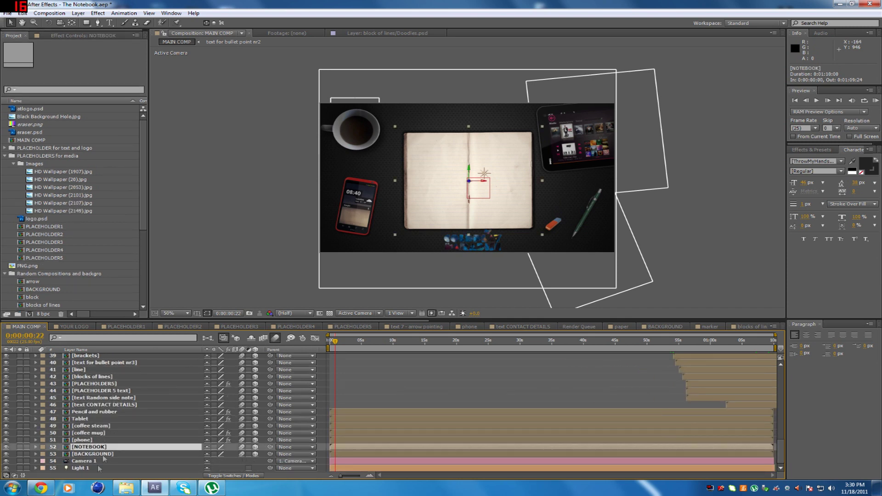
double_click(101, 448)
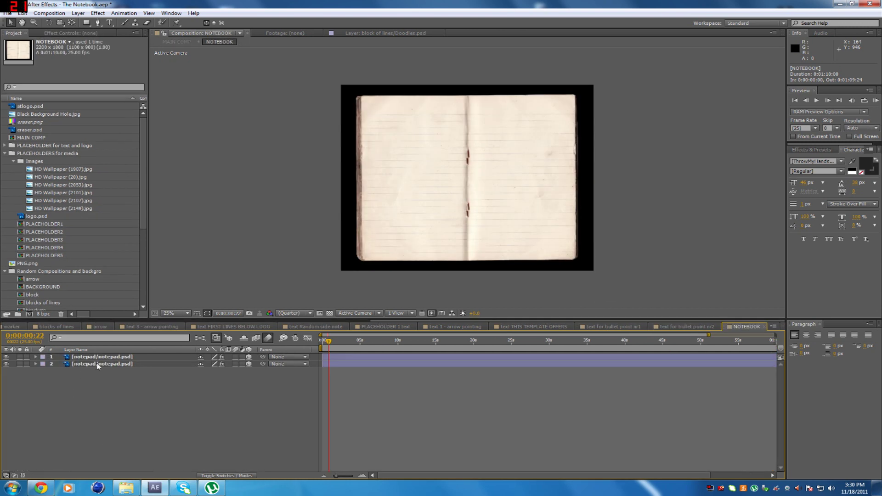
click(108, 357)
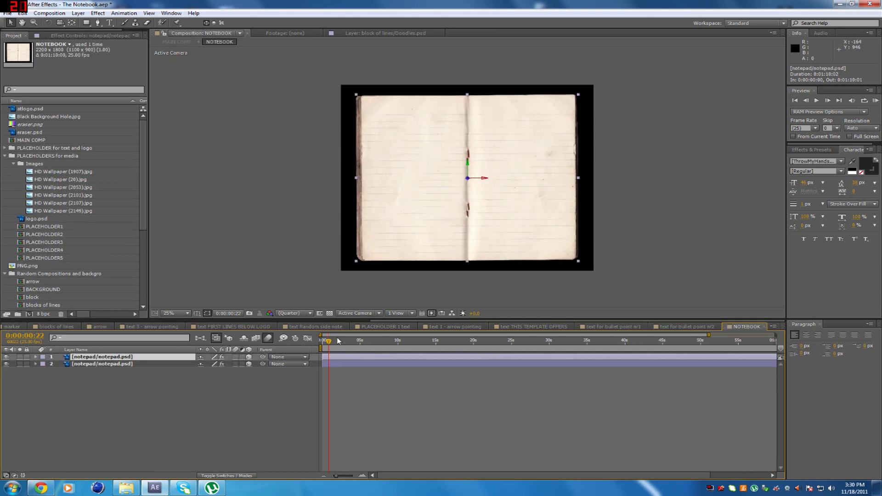
mouse_move(329, 340)
mouse_down()
mouse_move(483, 341)
mouse_move(307, 340)
mouse_move(339, 346)
mouse_move(324, 345)
mouse_up()
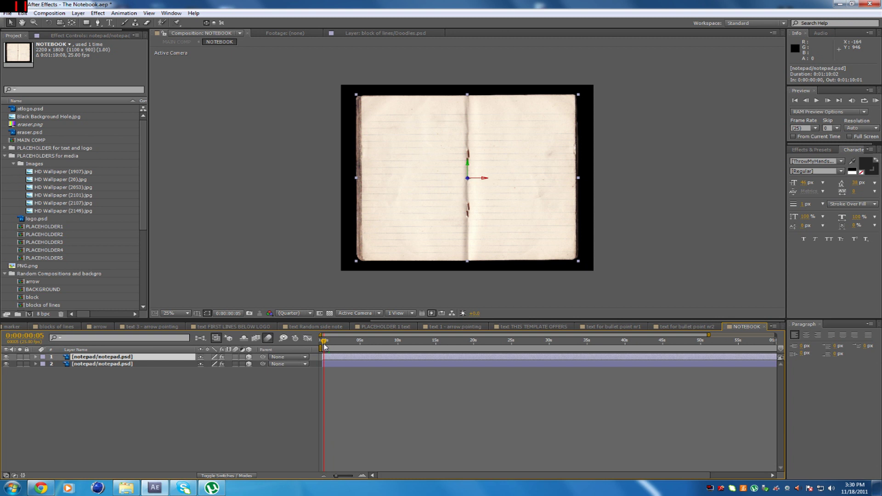
click(101, 365)
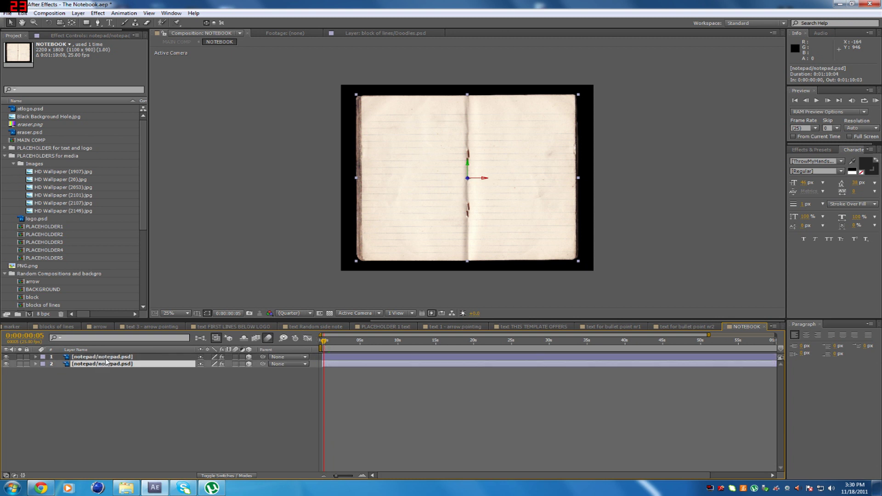
click(101, 357)
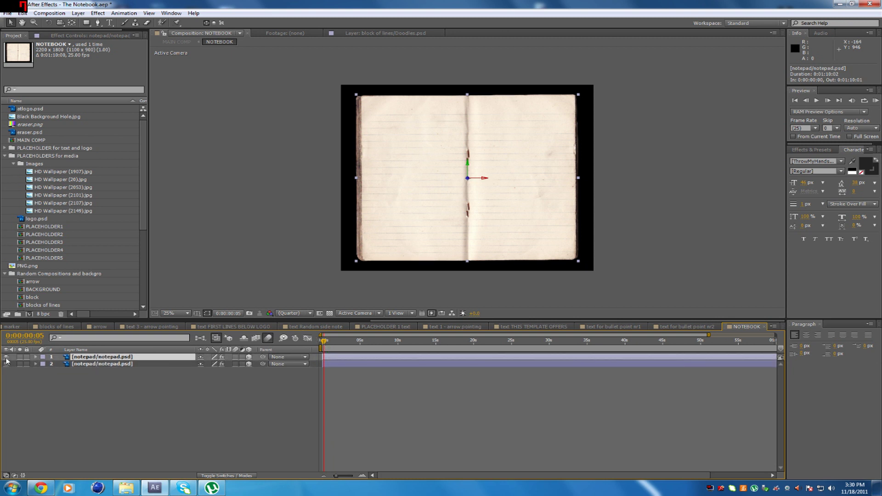
click(6, 357)
click(6, 357)
scroll(23, 327, up, 5)
click(24, 326)
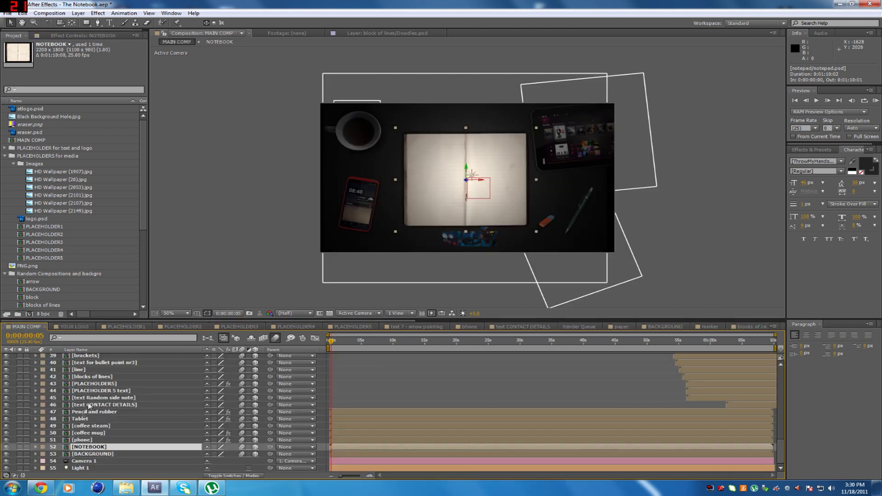
Open the [phone] precomp and view its red HTC phone image at 100% magnification.
click(91, 440)
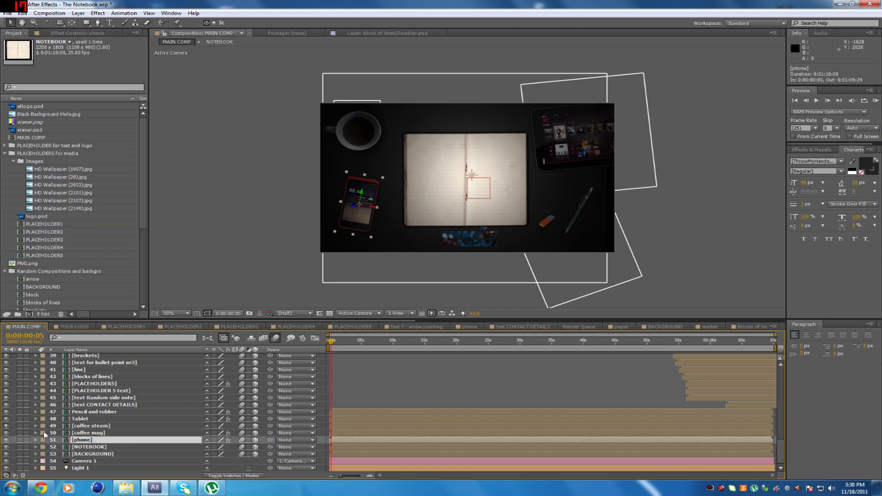
double_click(85, 442)
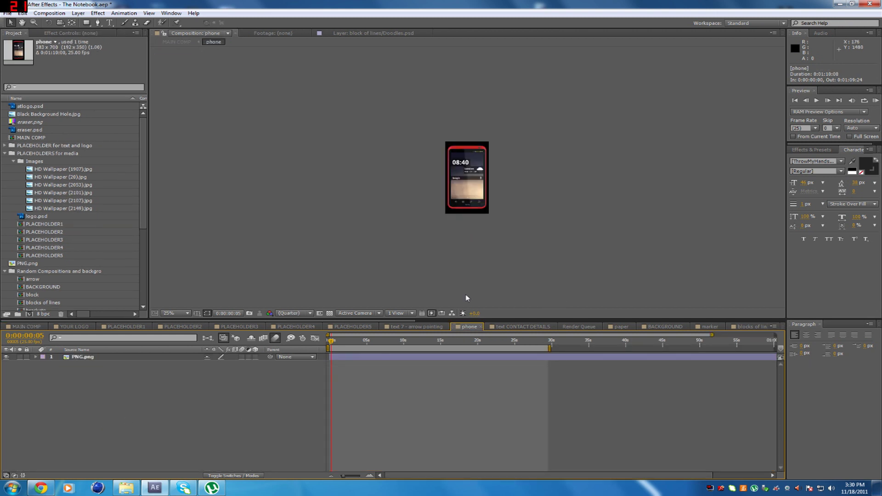
key(period)
key(period)
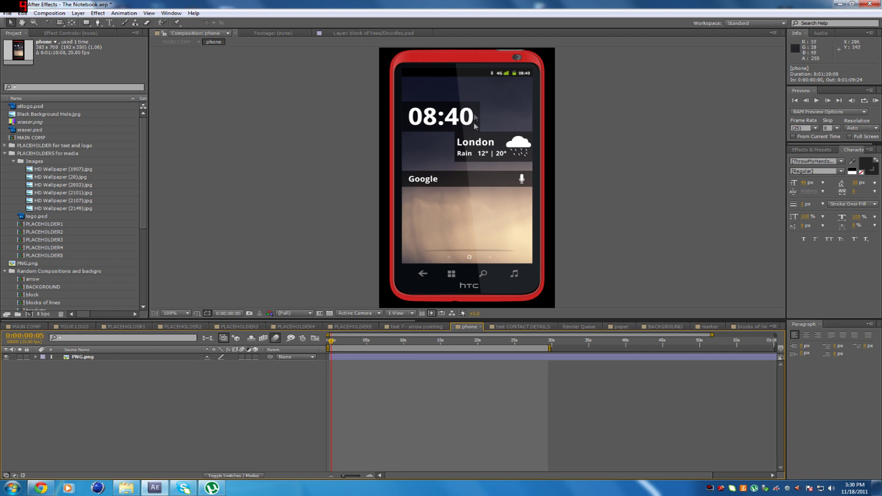
scroll(456, 193, down, 4)
scroll(457, 192, up, 4)
Open the Computer window from the Start menu and browse into New Volume (D:).
right_click(123, 488)
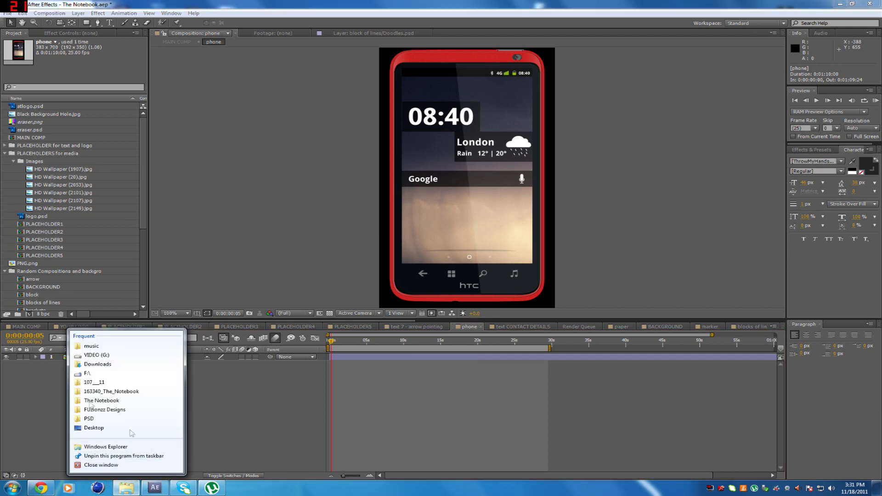
click(13, 488)
click(162, 381)
double_click(508, 174)
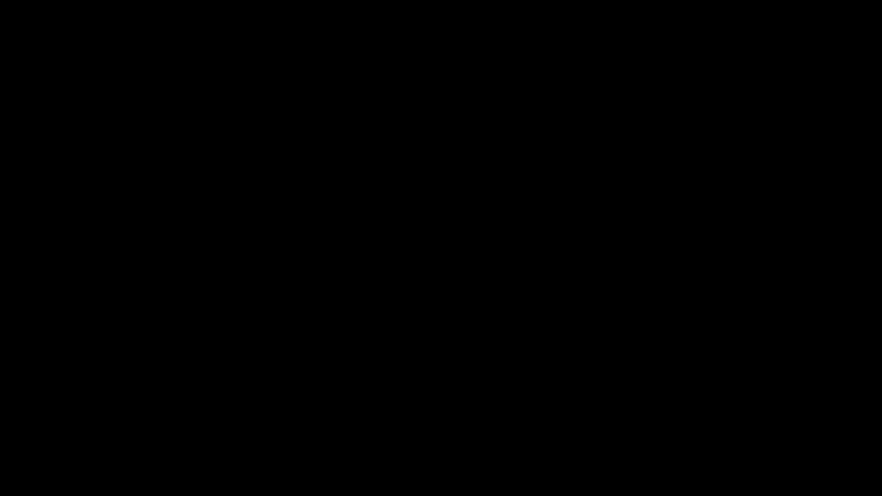